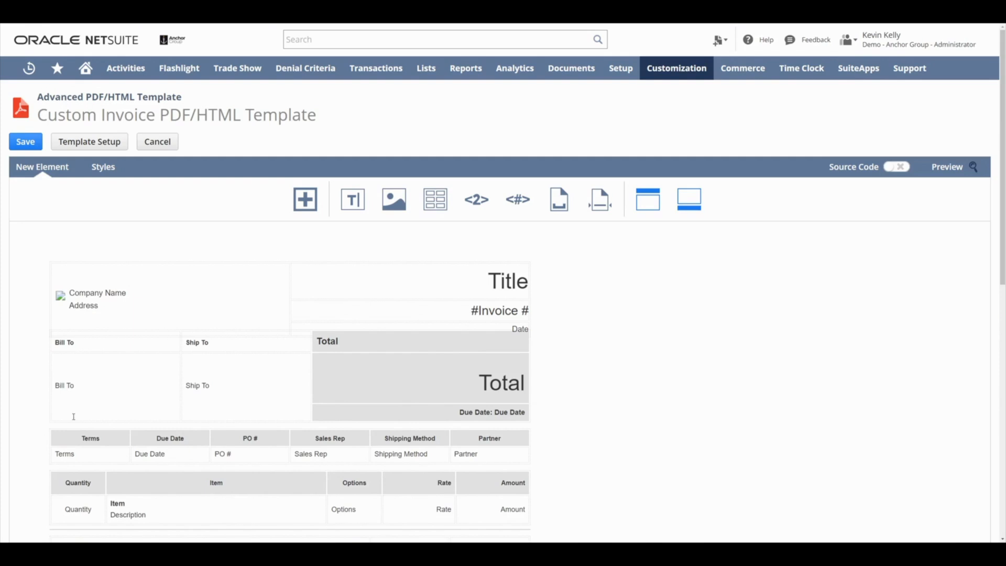
Change the template's title in its setup to "Free Course Invoice PDF/HTML Template".
{"action": "left_click", "coordinate": [118, 148]}
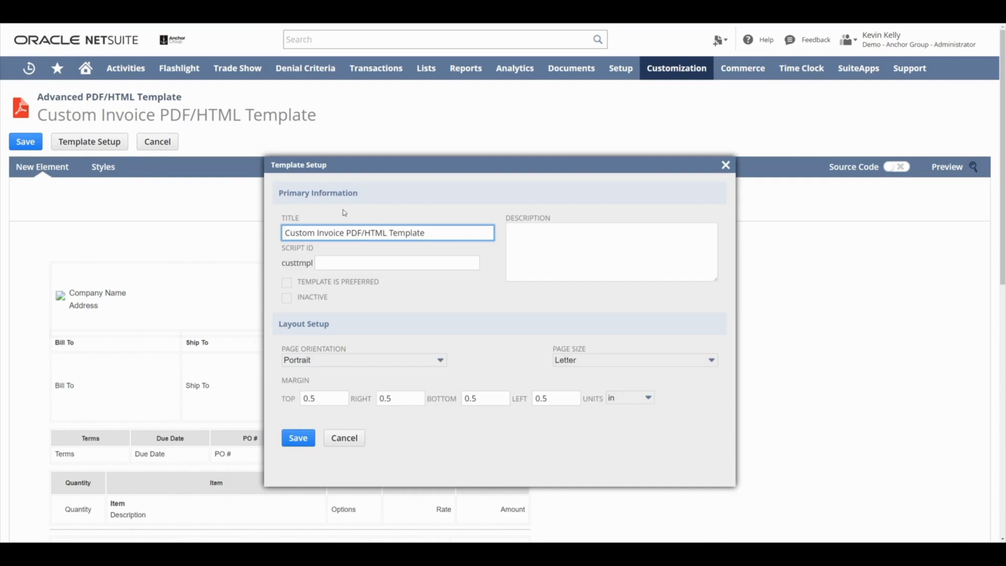
{"action": "key", "text": "BackSpace"}
{"action": "key", "text": "BackSpace"}
{"action": "key", "text": "BackSpace"}
{"action": "key", "text": "BackSpace"}
{"action": "key", "text": "BackSpace"}
{"action": "key", "text": "BackSpace"}
{"action": "key", "text": "BackSpace"}
{"action": "type", "text": "Free Course"}
Review the description, script ID, page orientation and page size settings in the template setup.
{"action": "left_click", "coordinate": [581, 231]}
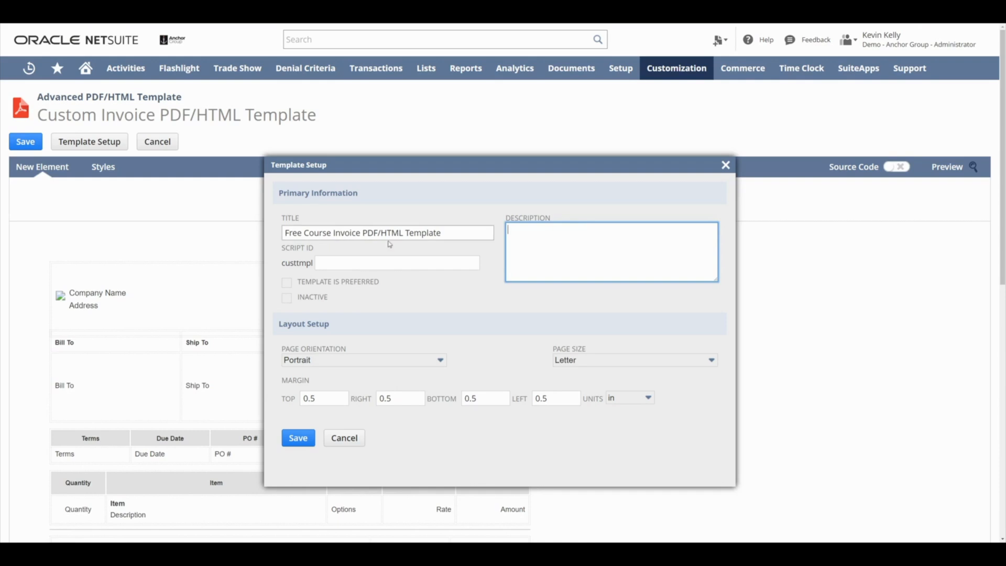
{"action": "left_click", "coordinate": [356, 263]}
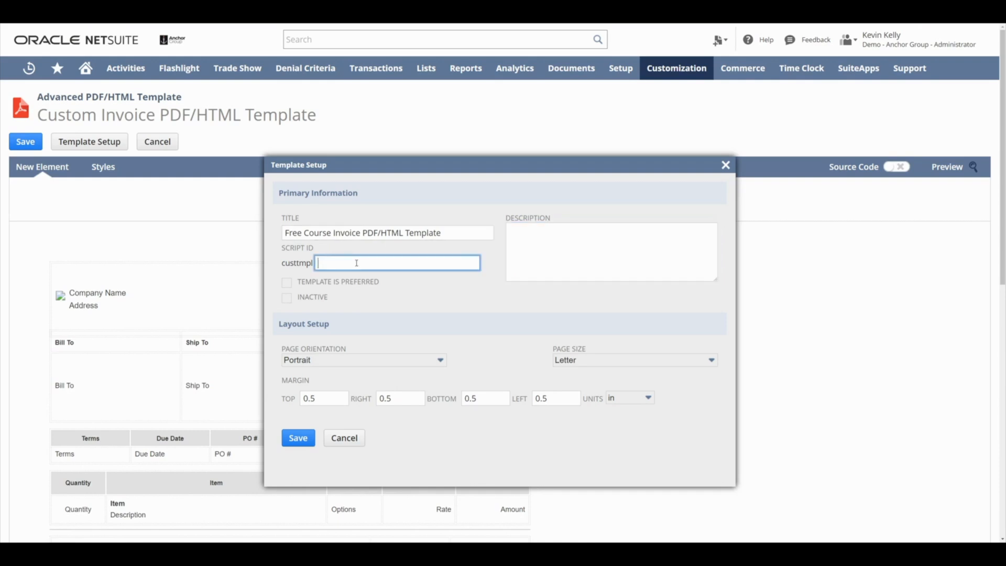
{"action": "left_click", "coordinate": [380, 347]}
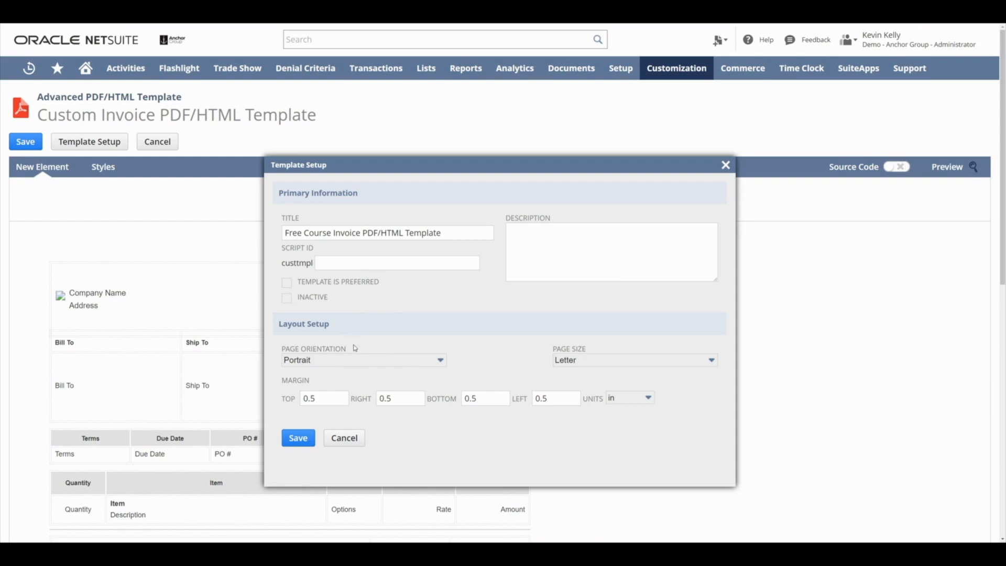
{"action": "left_click", "coordinate": [432, 364]}
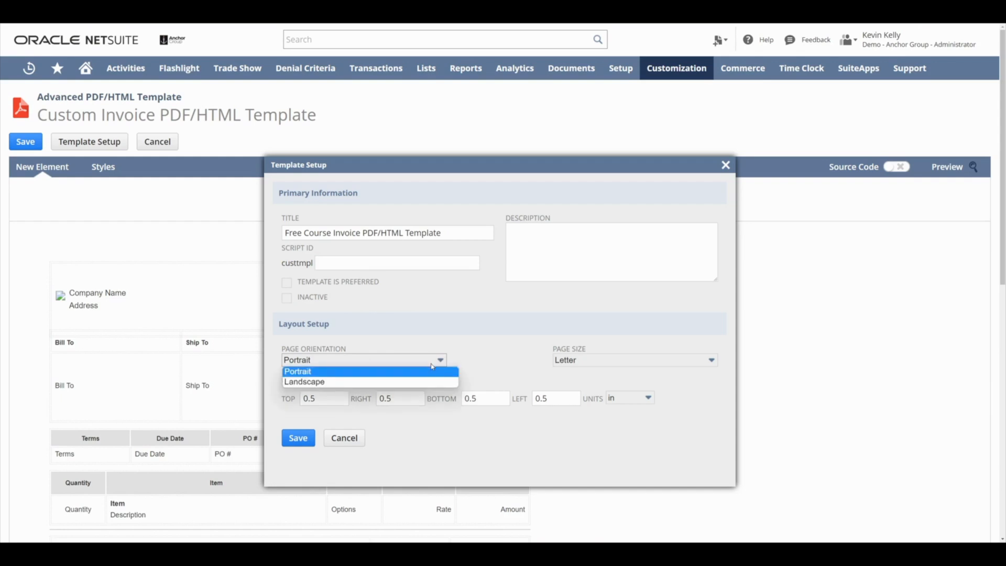
{"action": "left_click", "coordinate": [481, 345]}
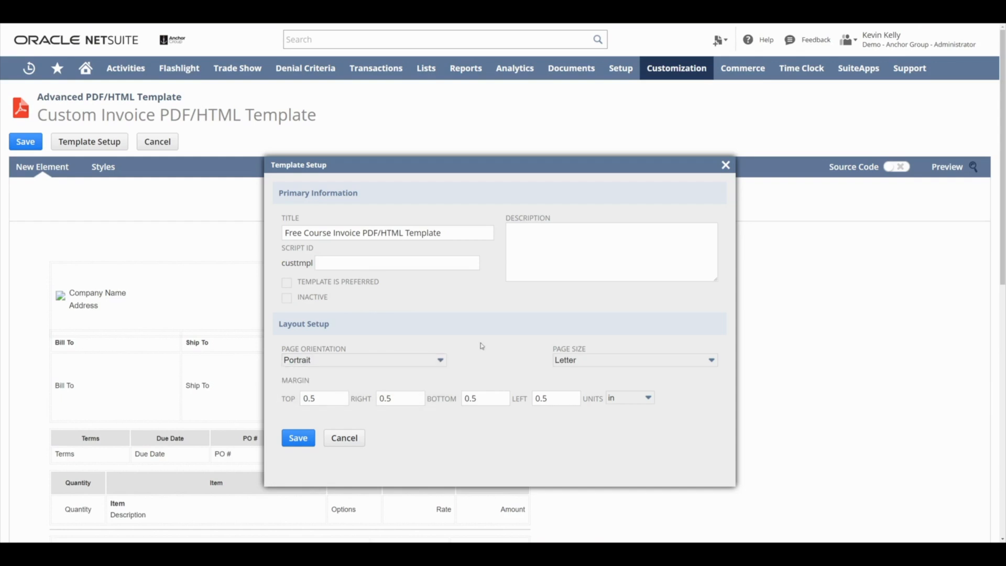
{"action": "left_click", "coordinate": [715, 362]}
{"action": "left_click", "coordinate": [715, 363]}
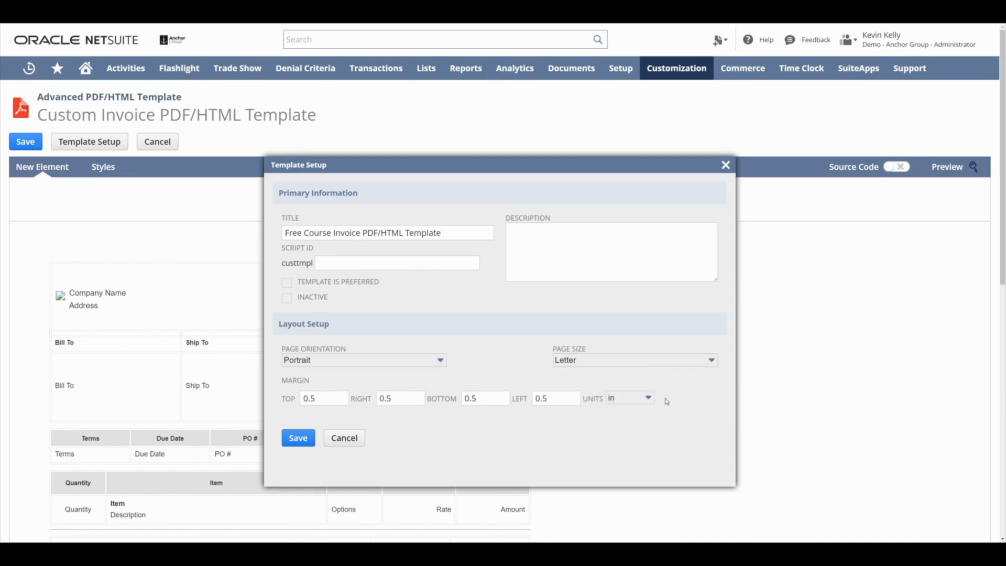
Save the template setup and the invoice template itself.
{"action": "left_click", "coordinate": [298, 439]}
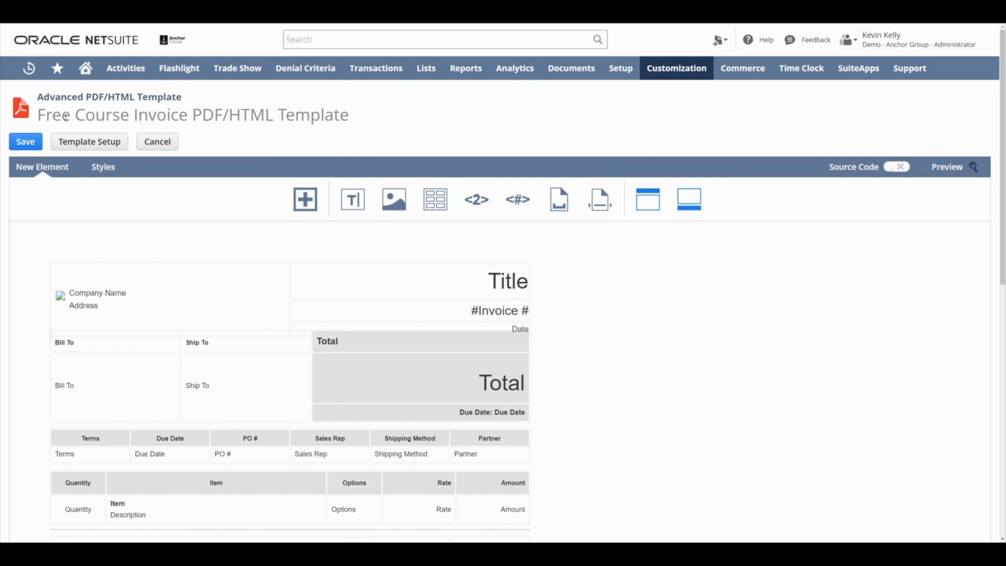
{"action": "left_click", "coordinate": [36, 143]}
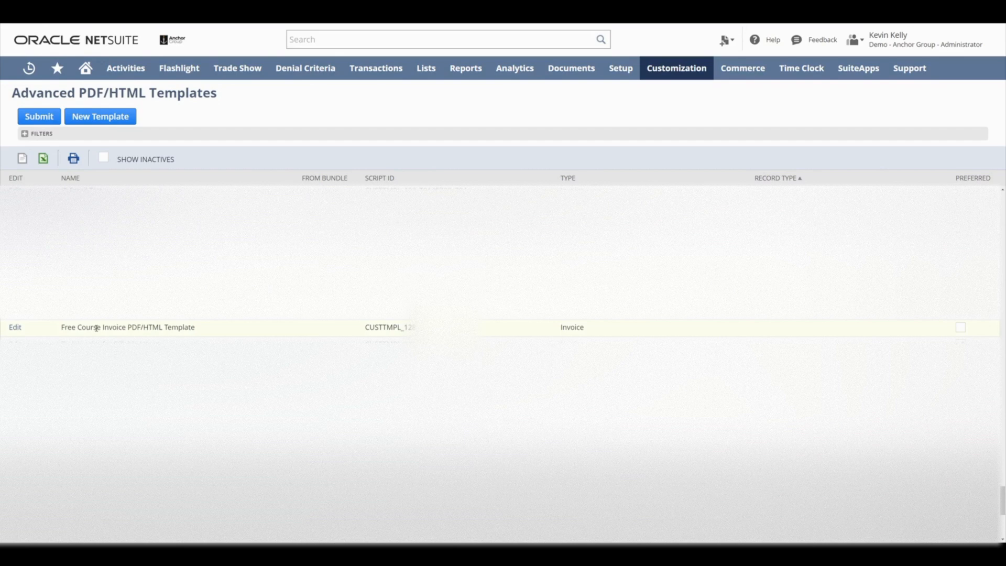
Reopen the Free Course Invoice PDF/HTML Template from the template list and look over its layout and title.
{"action": "left_click", "coordinate": [17, 329]}
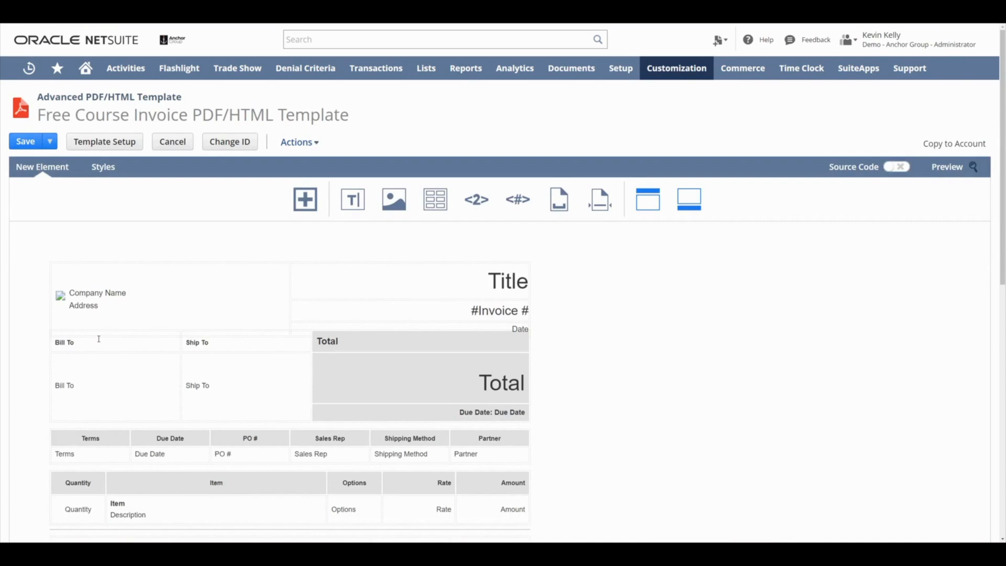
{"action": "scroll", "coordinate": [98, 339], "scroll_direction": "down", "scroll_amount": 1}
{"action": "scroll", "coordinate": [97, 339], "scroll_direction": "up", "scroll_amount": 1}
{"action": "left_click_drag", "start_coordinate": [40, 115], "coordinate": [352, 123]}
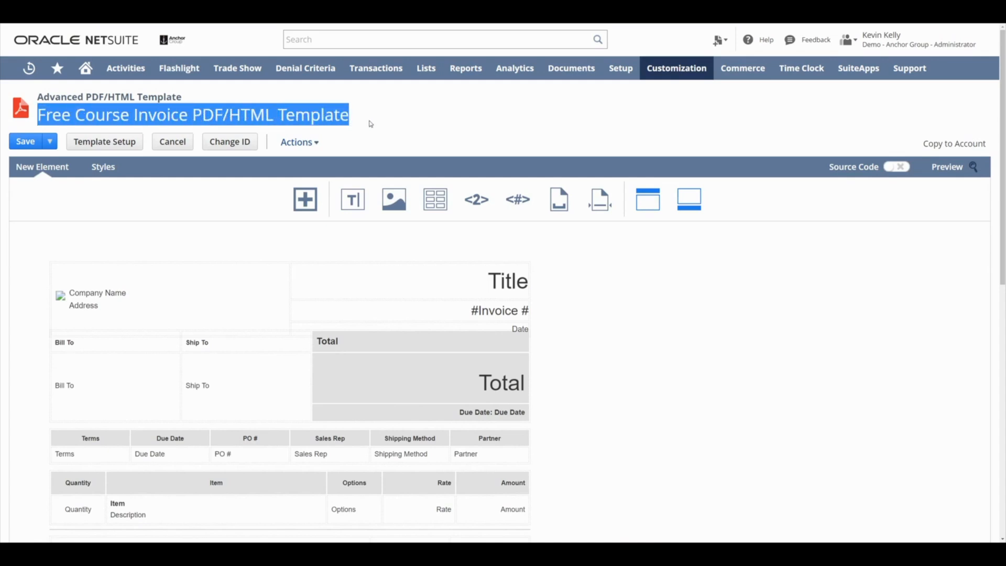
{"action": "left_click", "coordinate": [375, 123]}
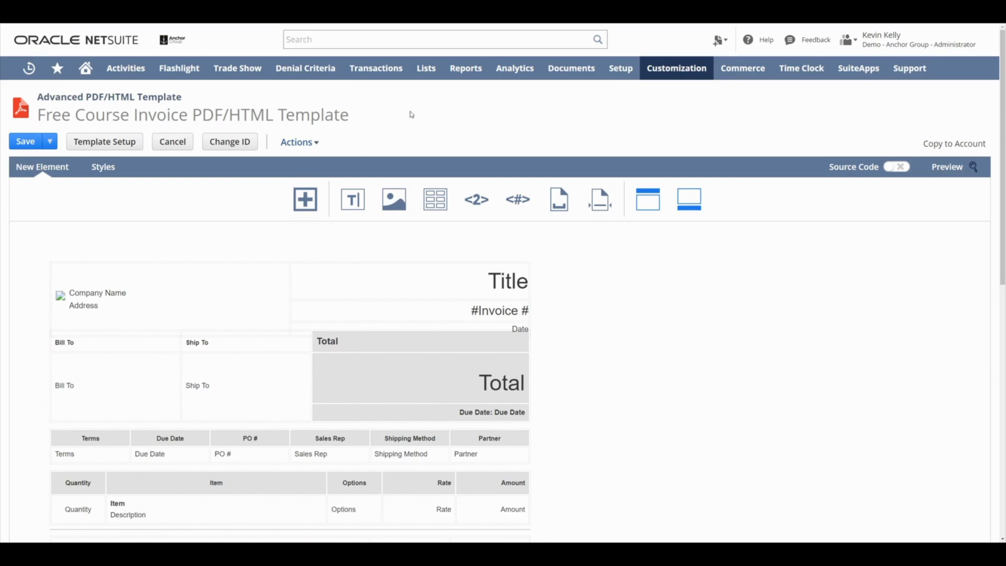
Go to the list of invoices and open the invoice dated 4/7/2022 for editing.
{"action": "mouse_move", "coordinate": [383, 82]}
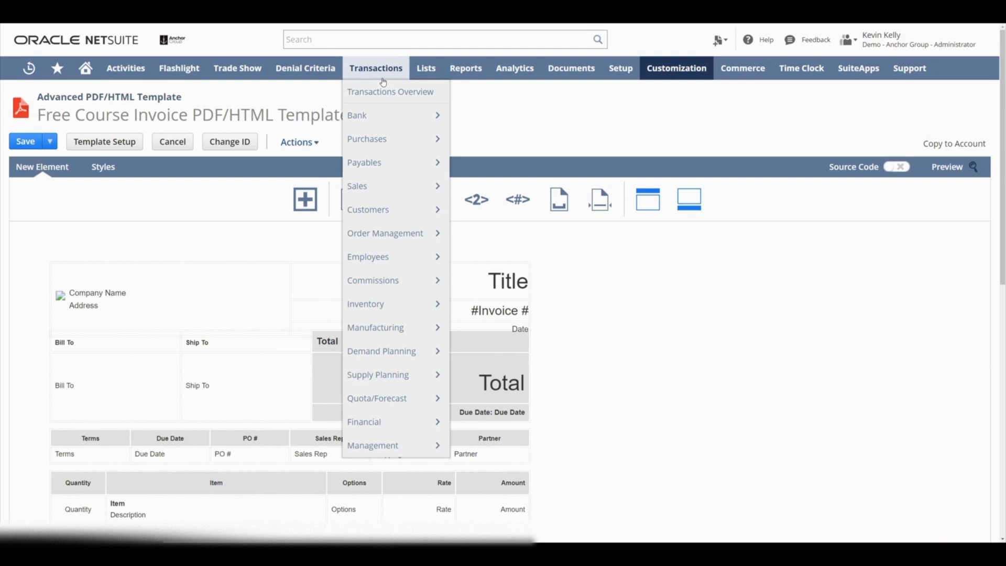
{"action": "mouse_move", "coordinate": [401, 190]}
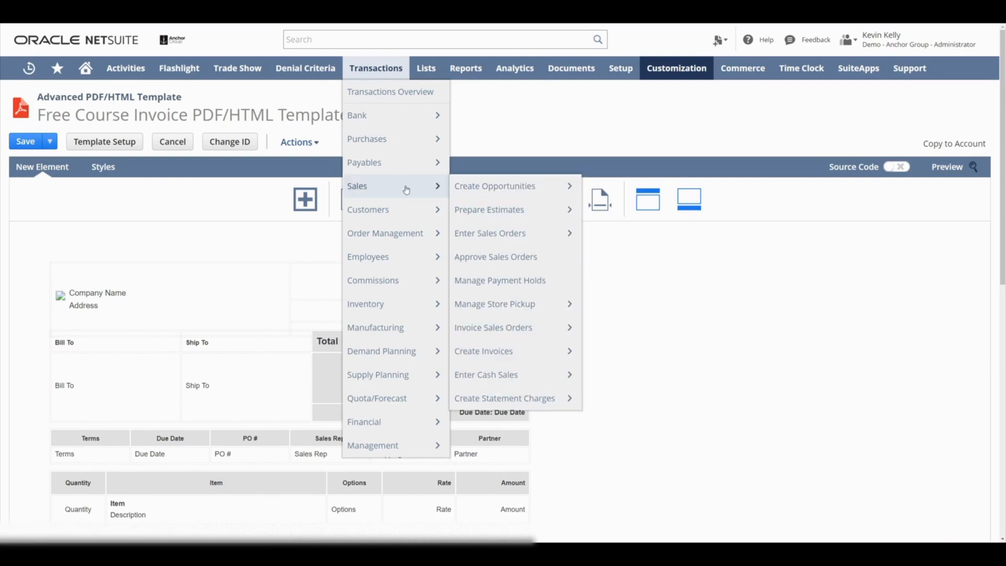
{"action": "mouse_move", "coordinate": [529, 354]}
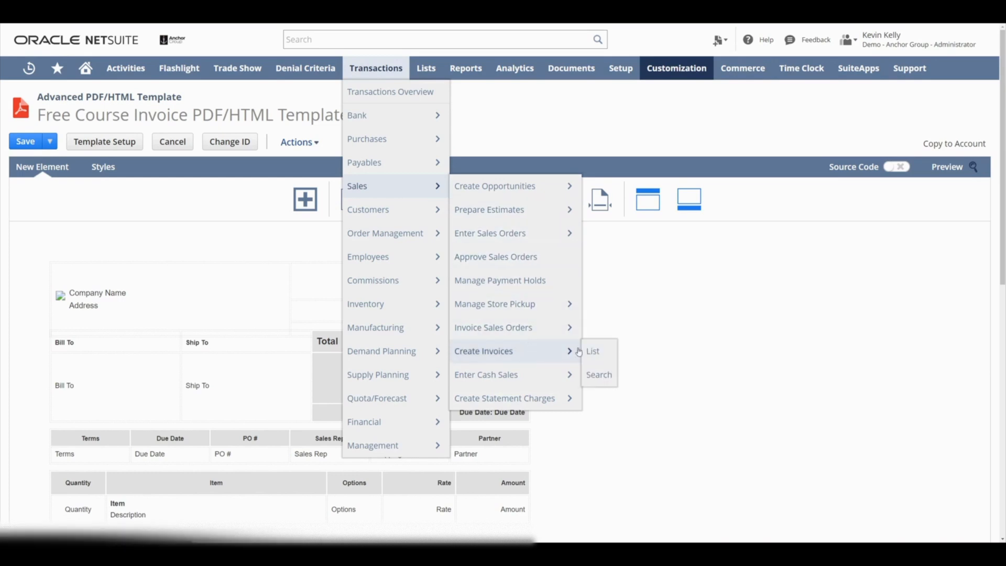
{"action": "left_click", "coordinate": [607, 355]}
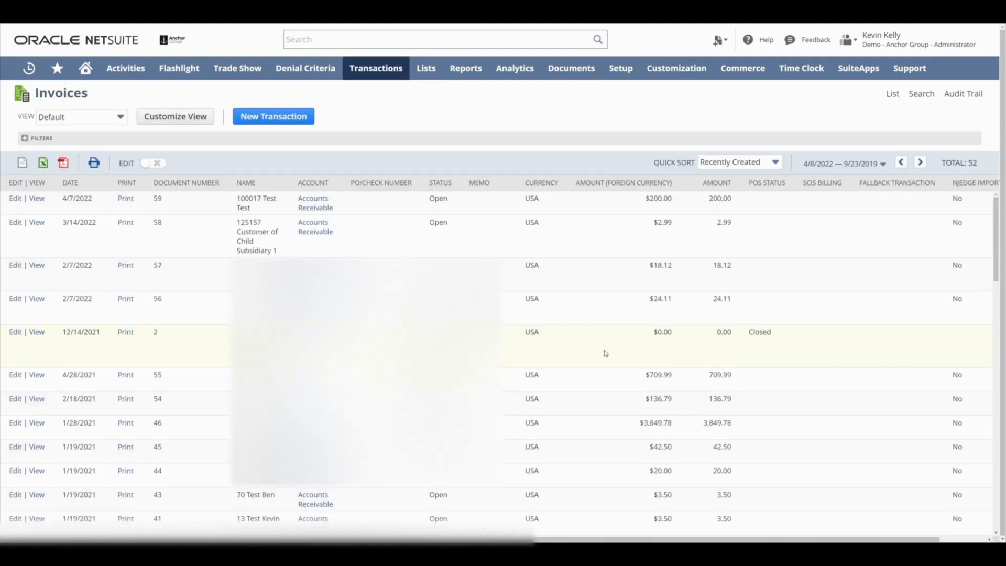
{"action": "left_click", "coordinate": [15, 199]}
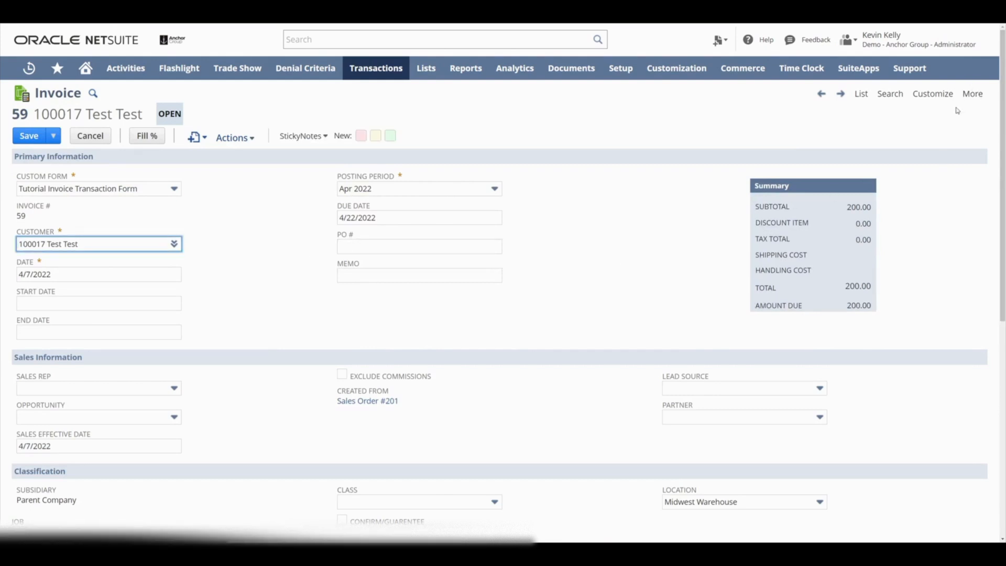
Customize the invoice's transaction form to use Free Course Invoice PDF/HTML Template as its print template, and save the form.
{"action": "mouse_move", "coordinate": [942, 98]}
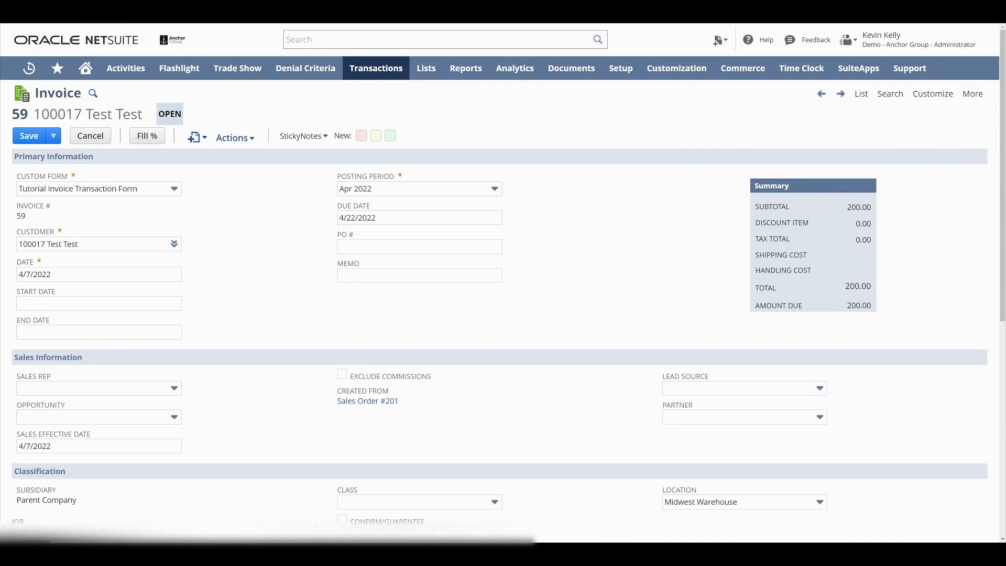
{"action": "key", "text": "ctrl+Tab"}
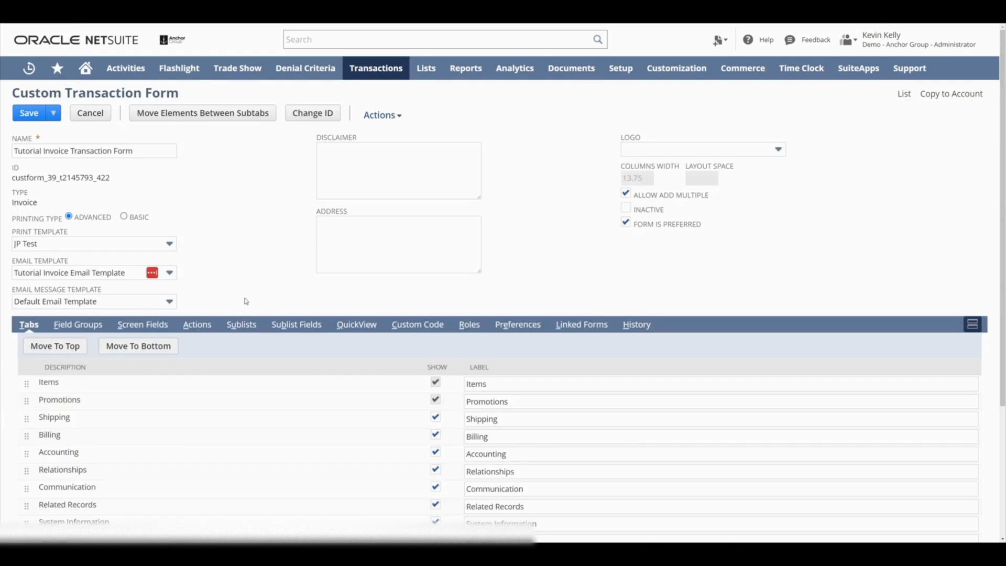
{"action": "left_click", "coordinate": [169, 244]}
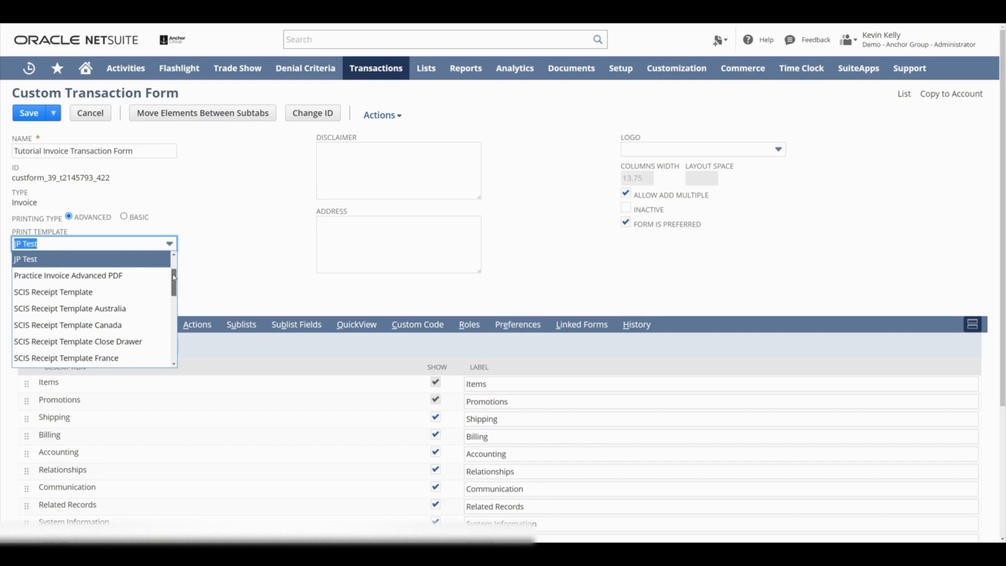
{"action": "scroll", "coordinate": [176, 272], "scroll_direction": "up", "scroll_amount": 1}
{"action": "scroll", "coordinate": [175, 272], "scroll_direction": "up", "scroll_amount": 2}
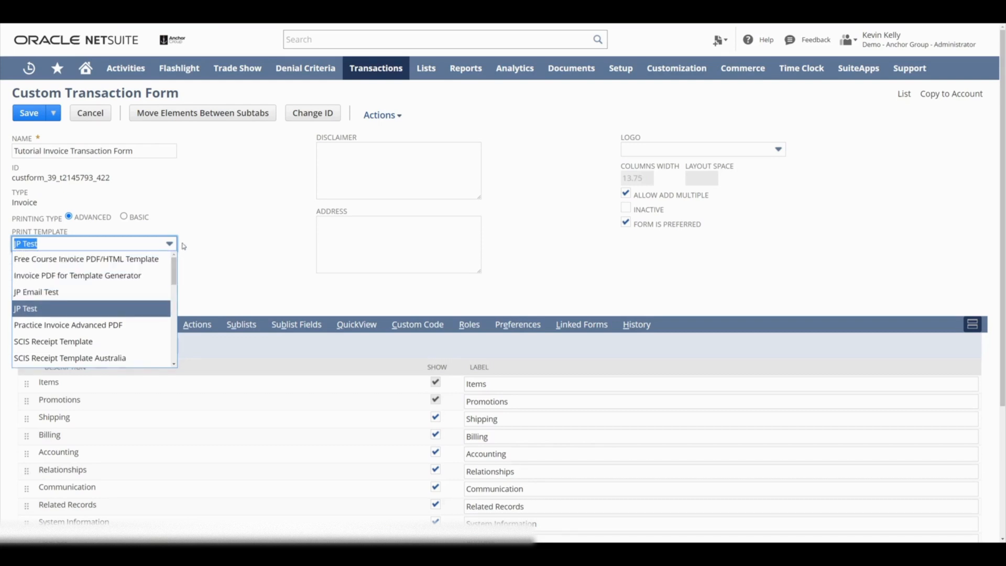
{"action": "left_click", "coordinate": [139, 259]}
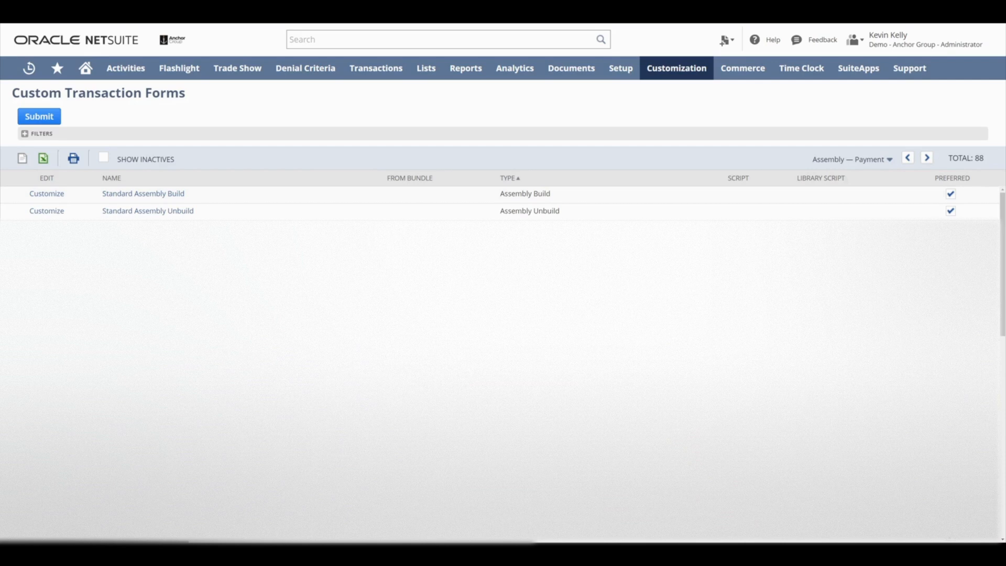
Return to the 4/7/2022 invoice through the recent records and print it.
{"action": "mouse_move", "coordinate": [30, 71]}
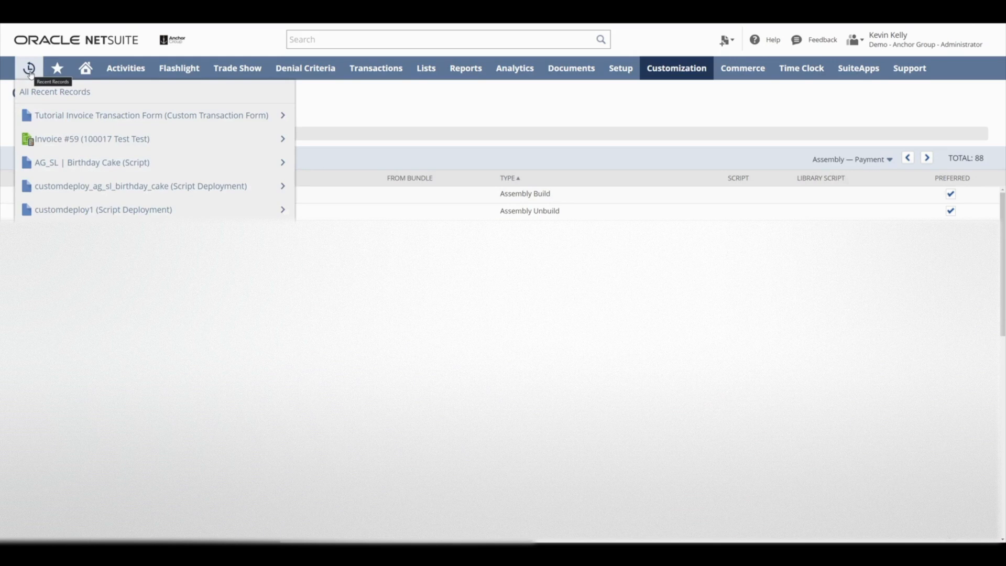
{"action": "mouse_move", "coordinate": [61, 147]}
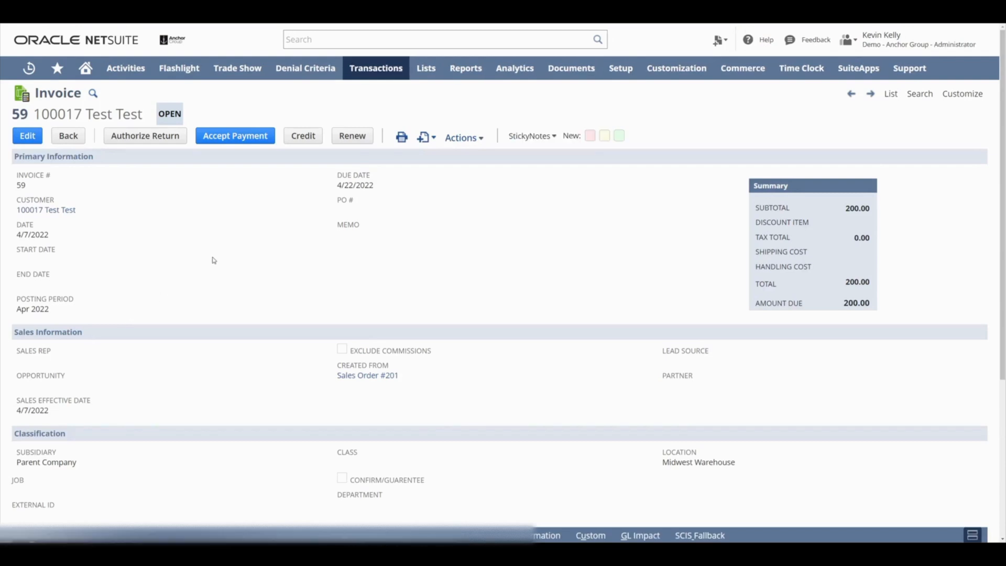
{"action": "mouse_move", "coordinate": [408, 139]}
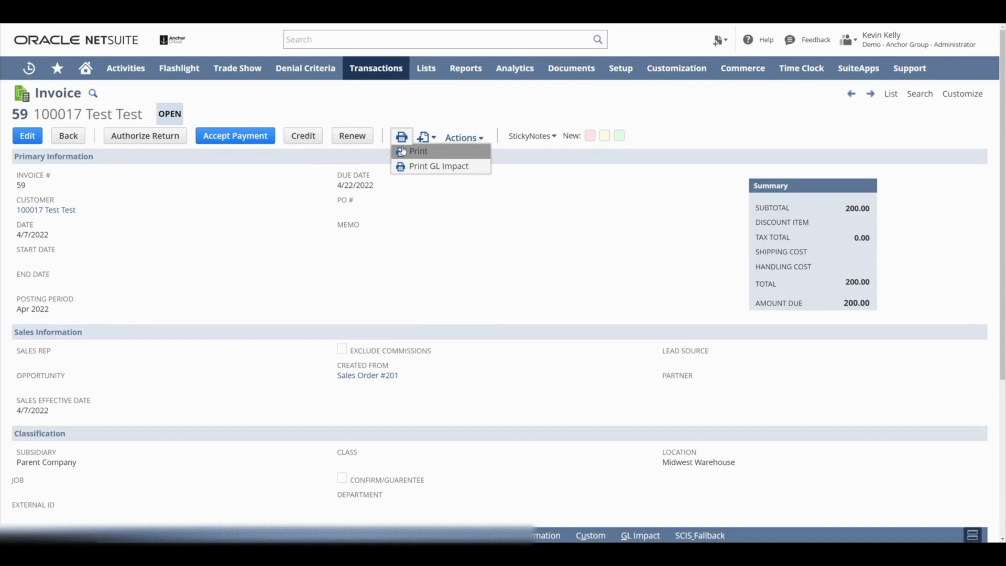
{"action": "left_click", "coordinate": [405, 152]}
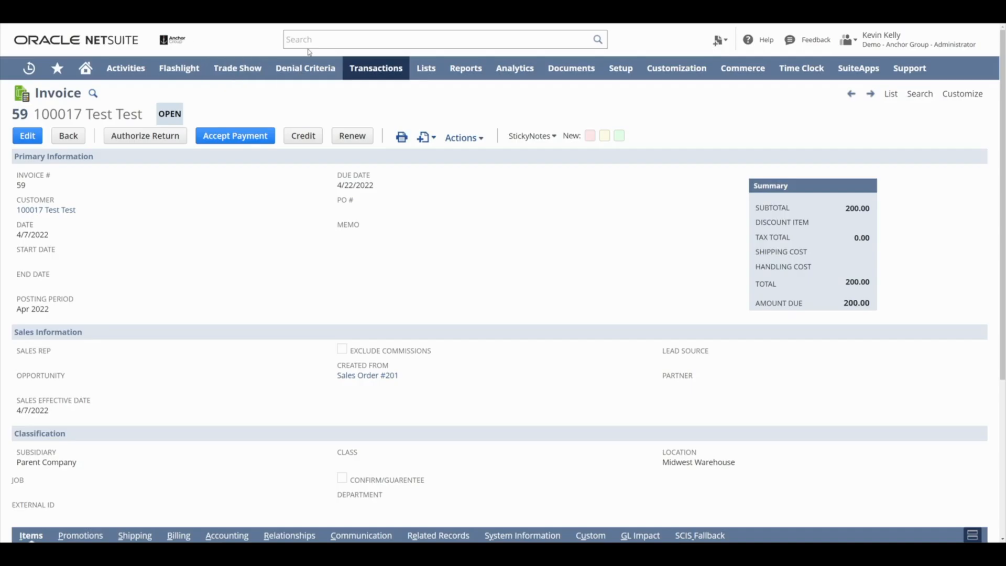
Go to the Advanced PDF/HTML Templates list and open the Free Course Invoice PDF/HTML Template for editing.
{"action": "mouse_move", "coordinate": [679, 74]}
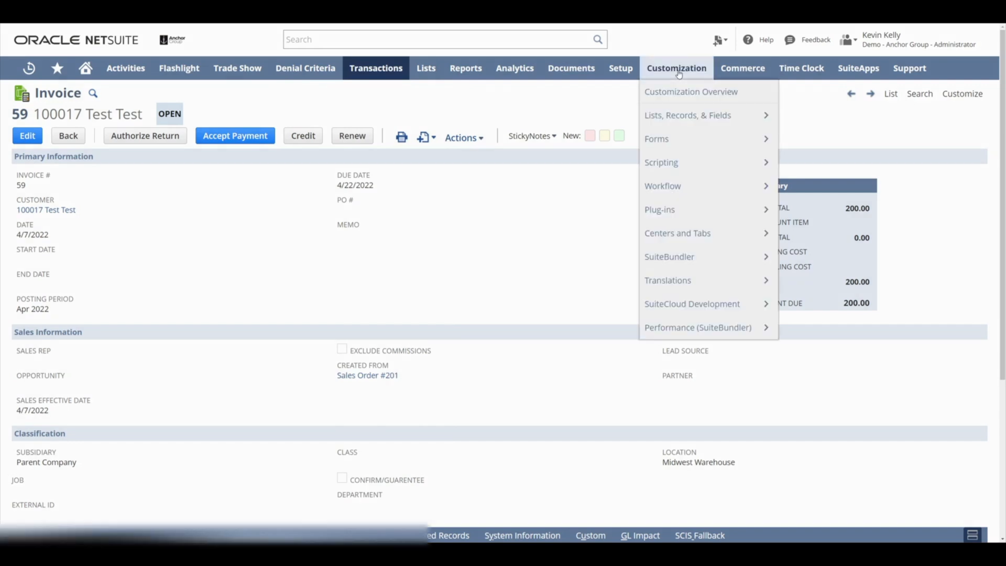
{"action": "mouse_move", "coordinate": [695, 138]}
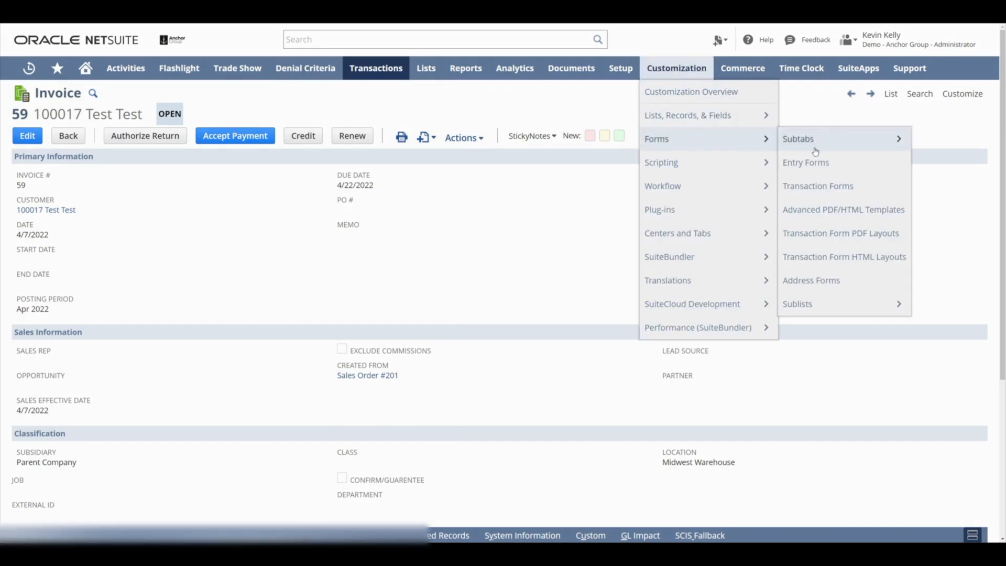
{"action": "left_click", "coordinate": [825, 218]}
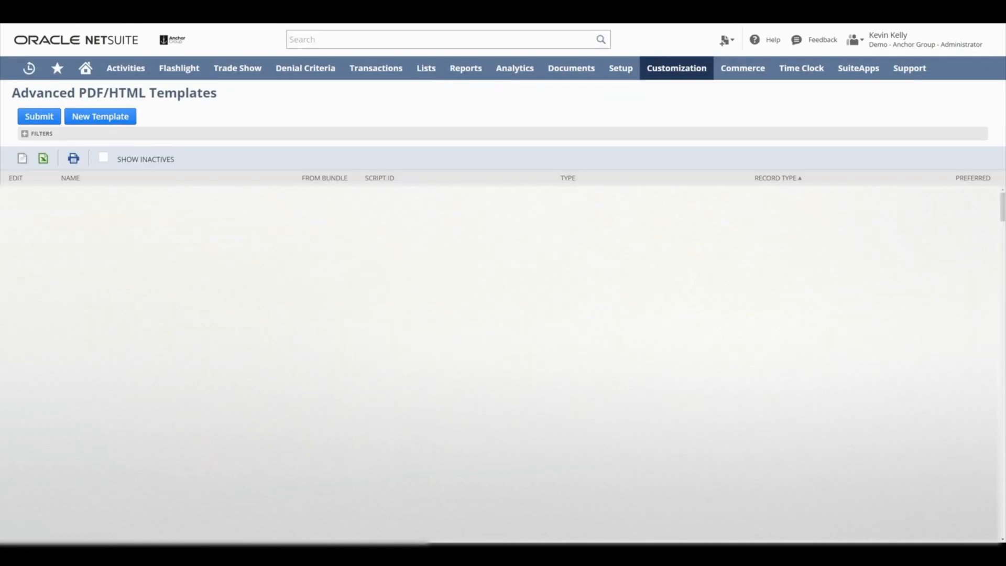
{"action": "scroll", "coordinate": [502, 362], "scroll_direction": "down", "scroll_amount": 5}
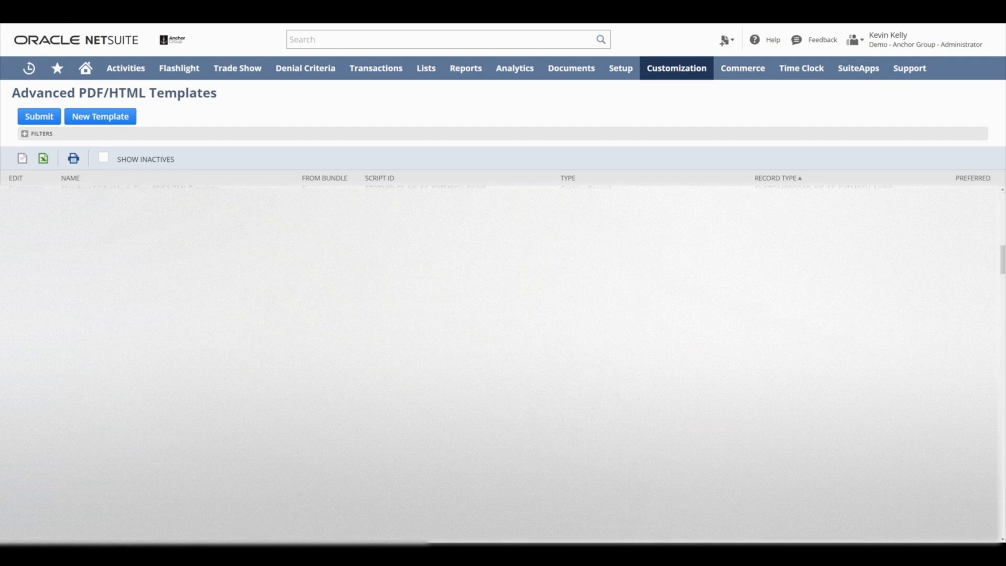
{"action": "scroll", "coordinate": [503, 362], "scroll_direction": "down", "scroll_amount": 10}
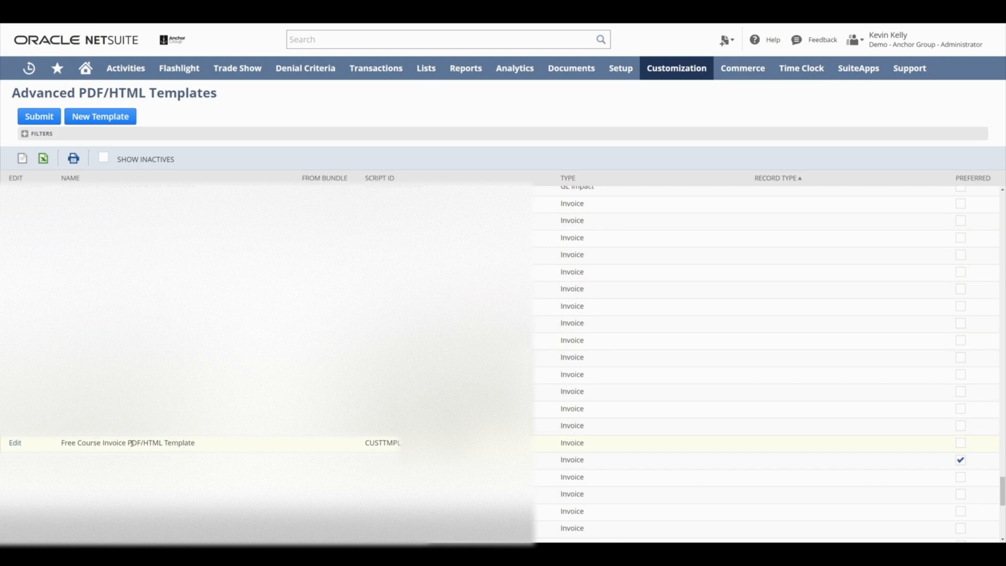
{"action": "left_click", "coordinate": [15, 443]}
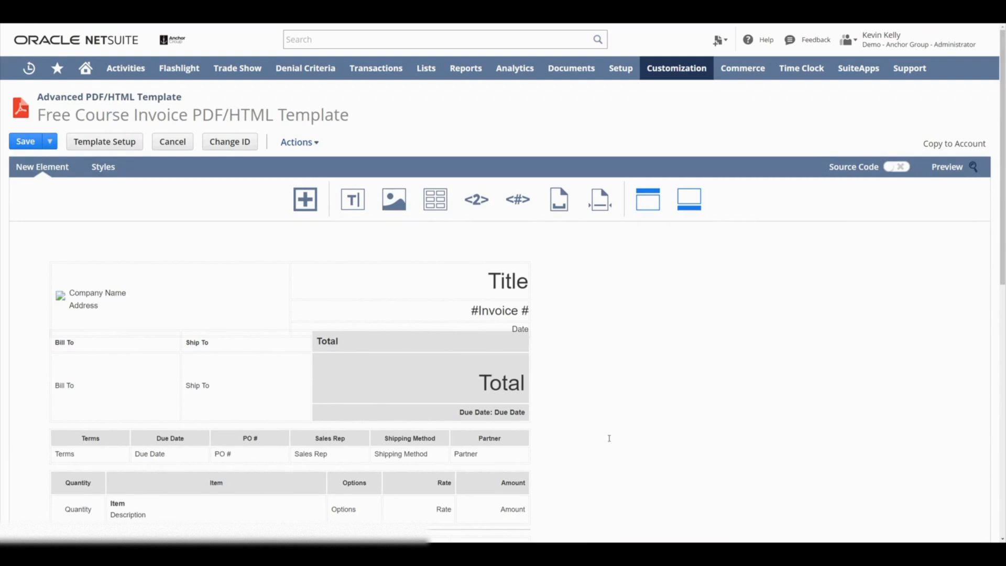
Preview the invoice template and look over the sections of its layout in the editor.
{"action": "scroll", "coordinate": [609, 436], "scroll_direction": "down", "scroll_amount": 1}
{"action": "scroll", "coordinate": [611, 435], "scroll_direction": "up", "scroll_amount": 1}
{"action": "left_click", "coordinate": [948, 168]}
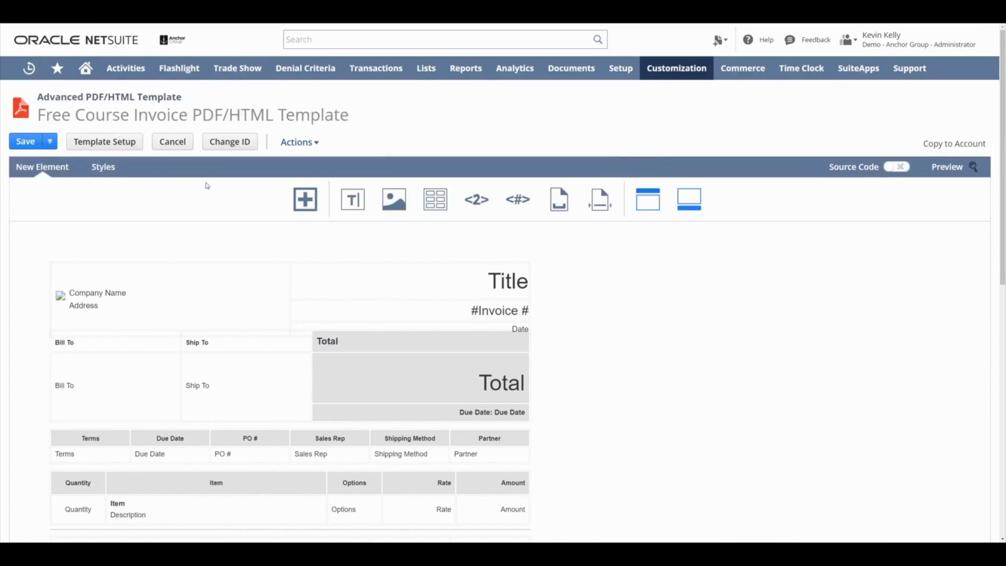
{"action": "scroll", "coordinate": [198, 224], "scroll_direction": "down", "scroll_amount": 1}
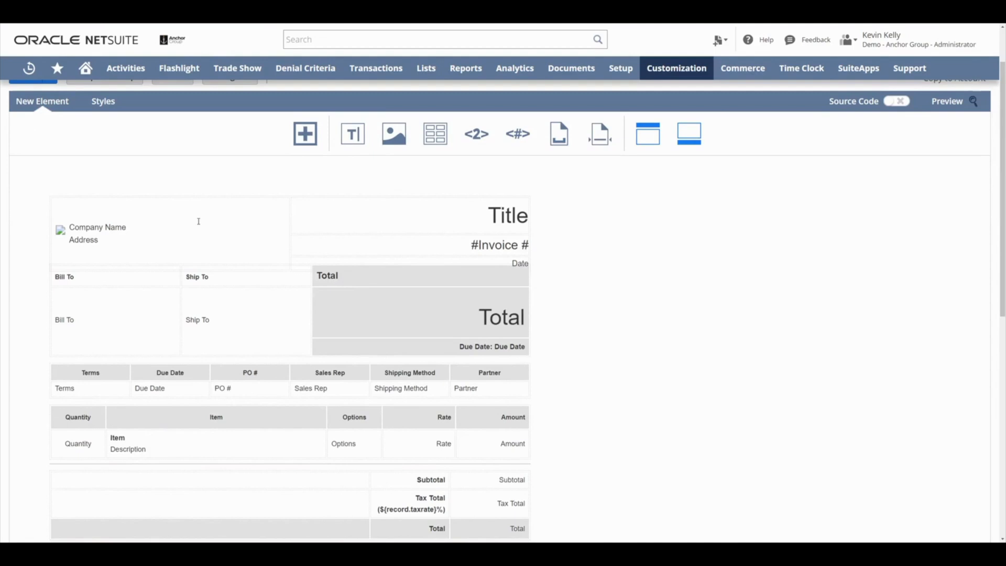
{"action": "scroll", "coordinate": [198, 221], "scroll_direction": "up", "scroll_amount": 1}
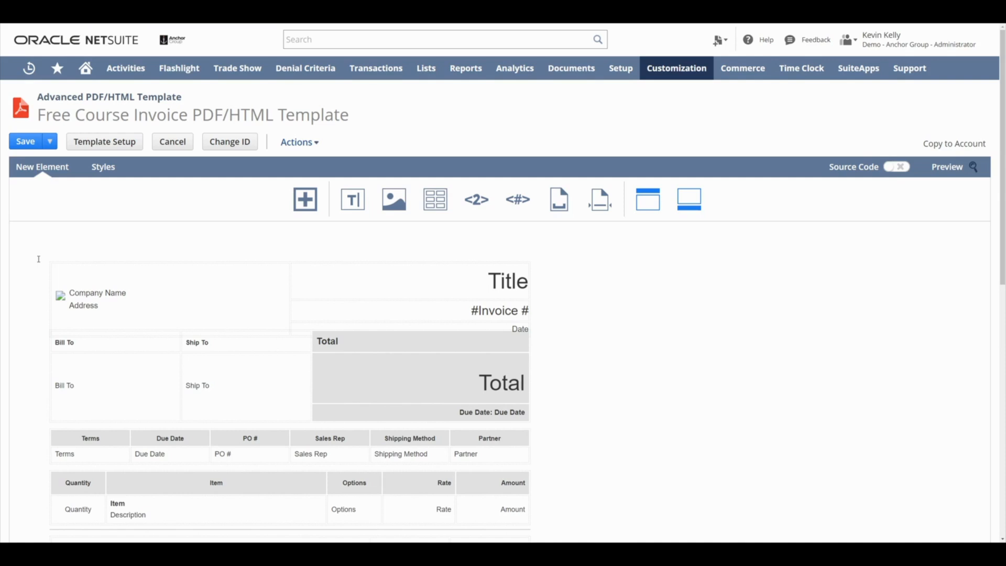
Set the company logo image in the template header to a width of 50 and a height of 50.
{"action": "left_click", "coordinate": [63, 299]}
{"action": "double_click", "coordinate": [63, 299]}
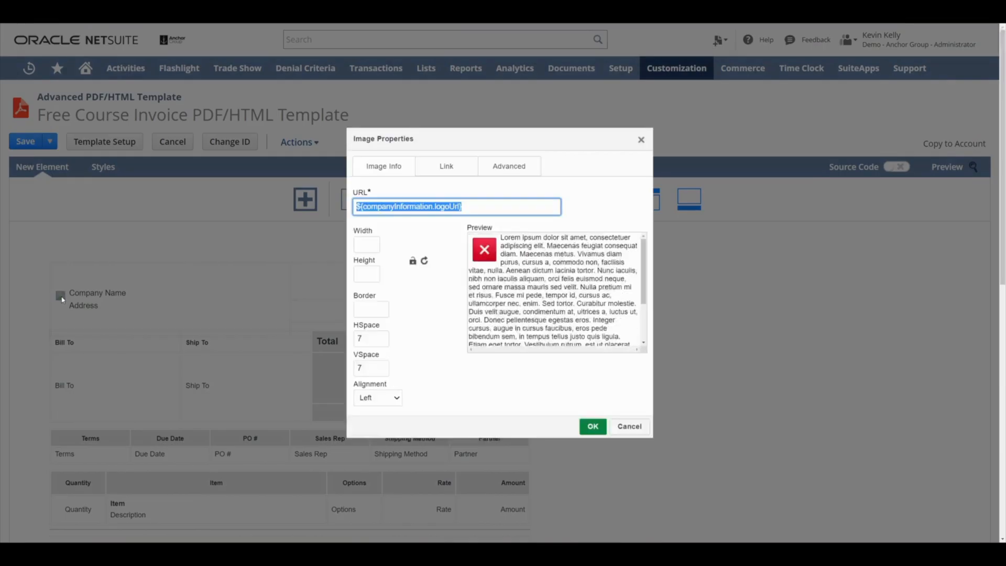
{"action": "left_click", "coordinate": [429, 309]}
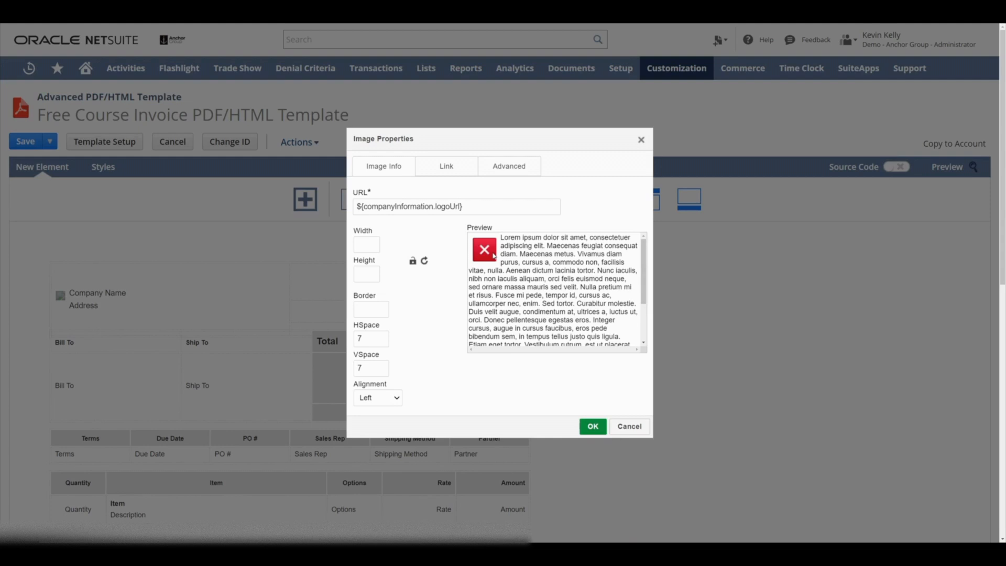
{"action": "left_click", "coordinate": [359, 244]}
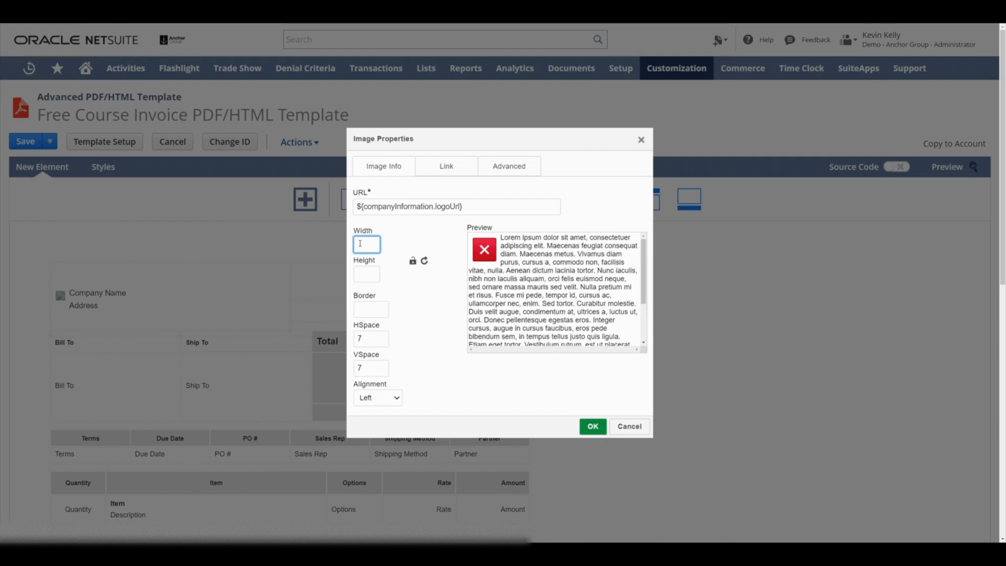
{"action": "type", "text": "50"}
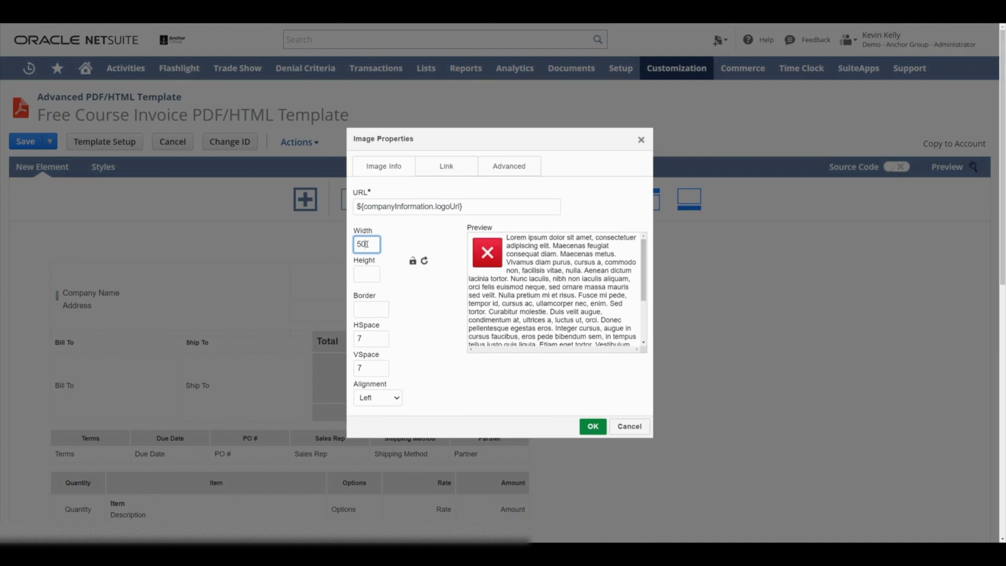
{"action": "left_click", "coordinate": [367, 272]}
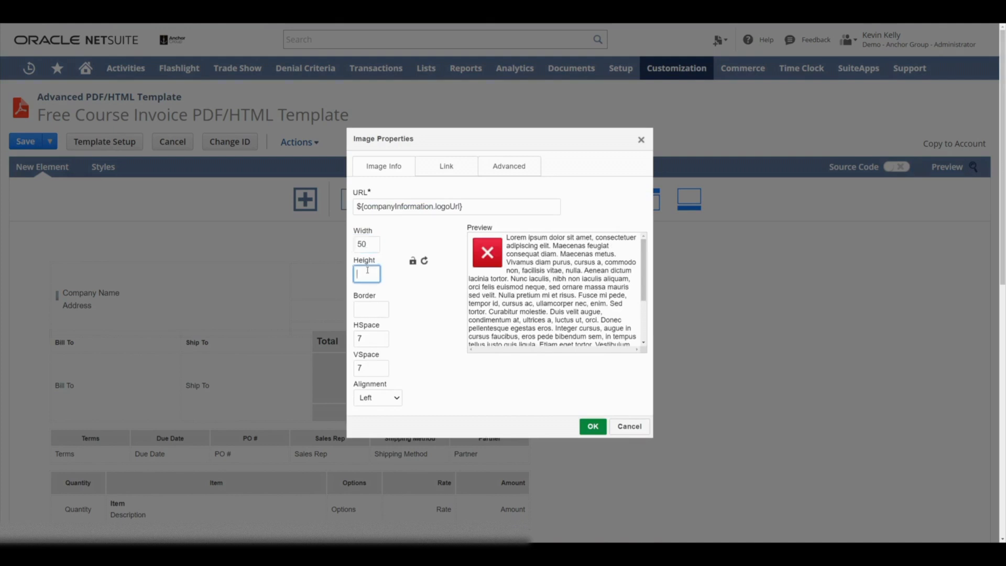
{"action": "type", "text": "50"}
{"action": "left_click", "coordinate": [602, 427]}
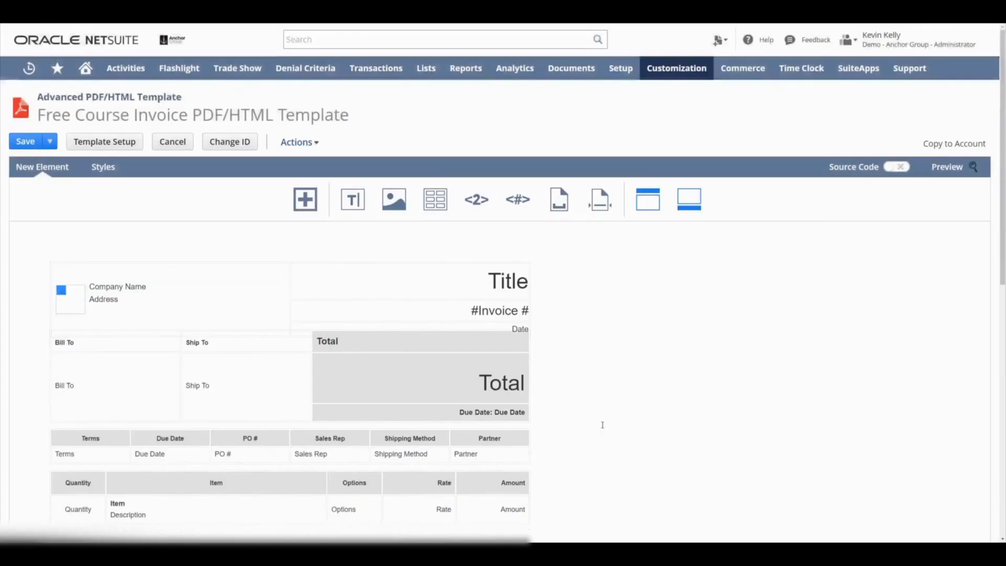
Preview the invoice PDF to check the resized logo, and return to the template editor.
{"action": "left_click", "coordinate": [946, 168]}
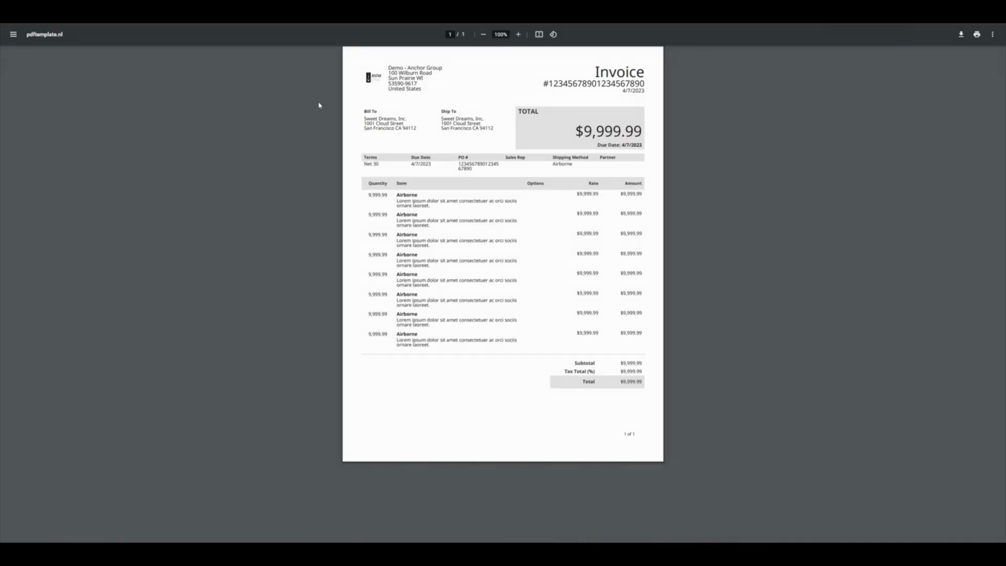
{"action": "scroll", "coordinate": [319, 103], "scroll_direction": "up", "scroll_amount": 5}
{"action": "scroll", "coordinate": [230, 129], "scroll_direction": "up", "scroll_amount": 1}
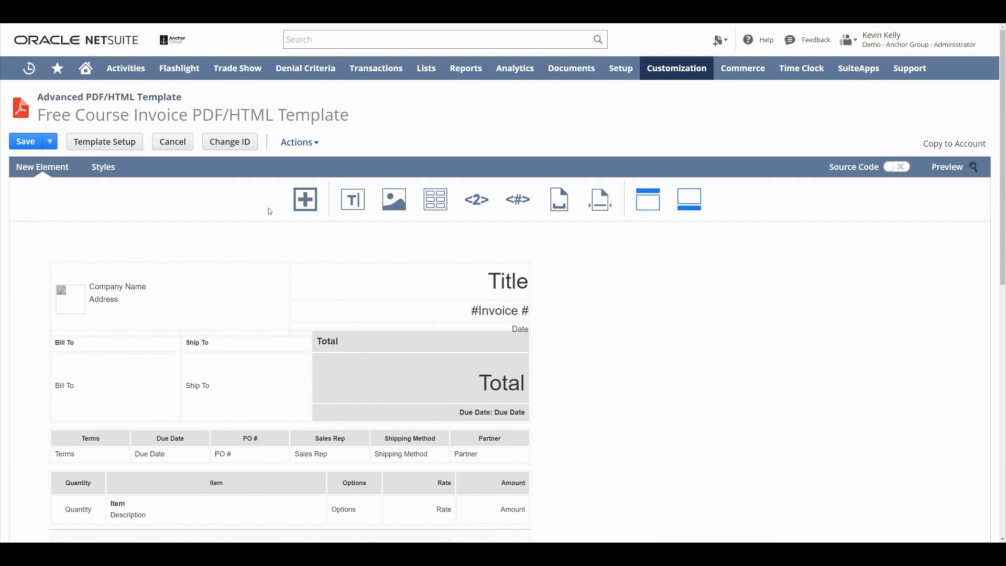
Search the available fields for "customer" and place the record's Customer field before the company name in the header.
{"action": "left_click", "coordinate": [302, 205]}
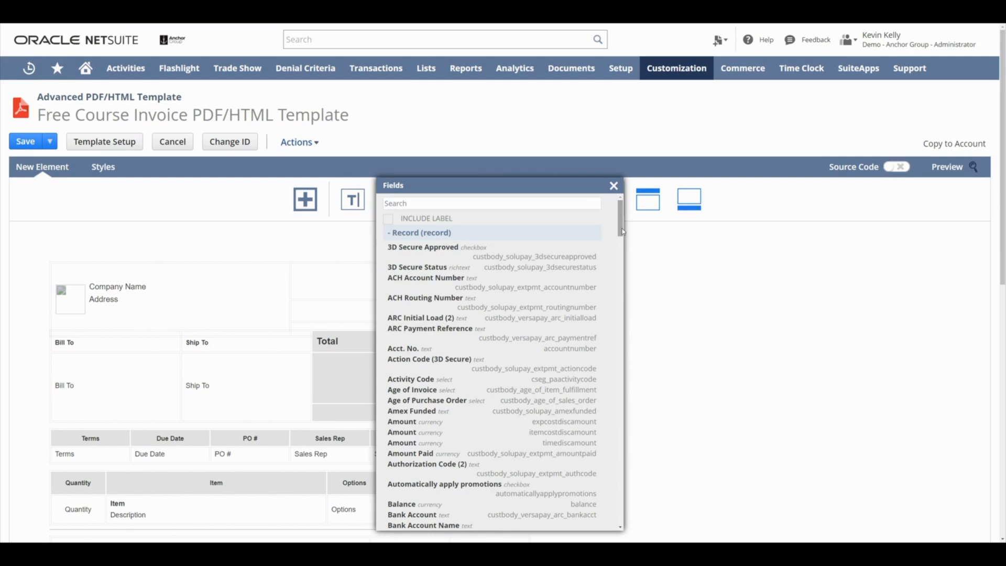
{"action": "left_click_drag", "start_coordinate": [622, 231], "coordinate": [631, 210]}
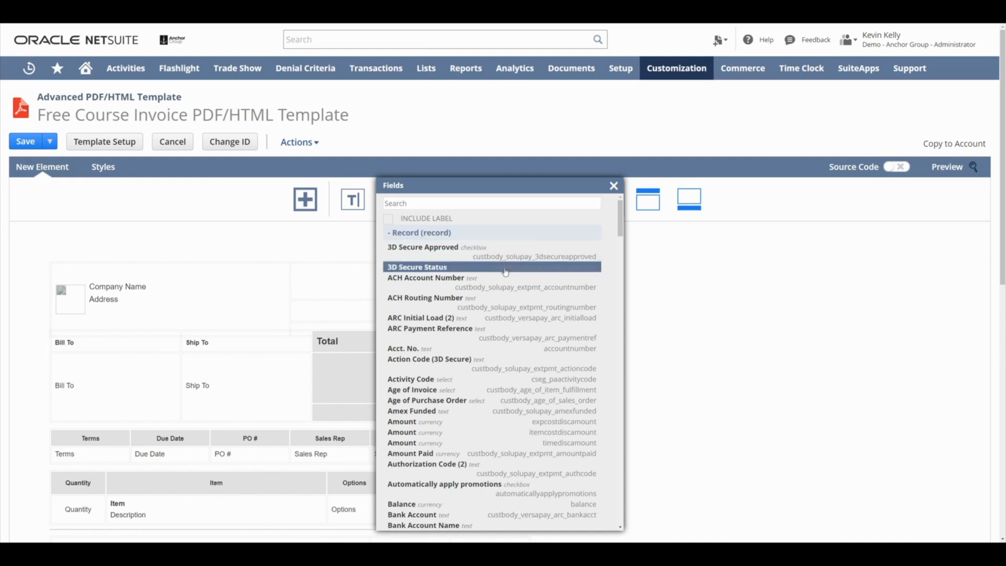
{"action": "left_click", "coordinate": [513, 203]}
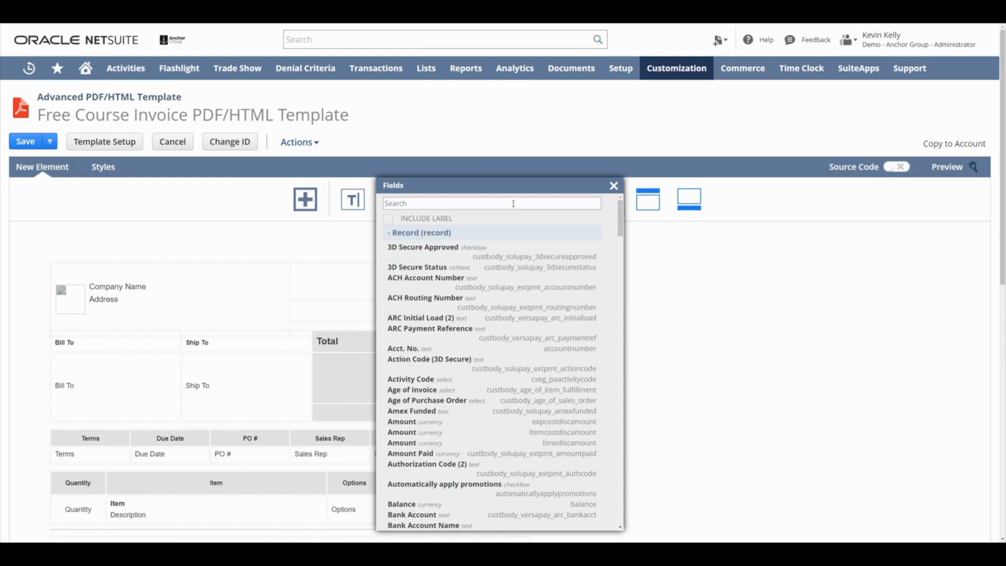
{"action": "type", "text": "customer"}
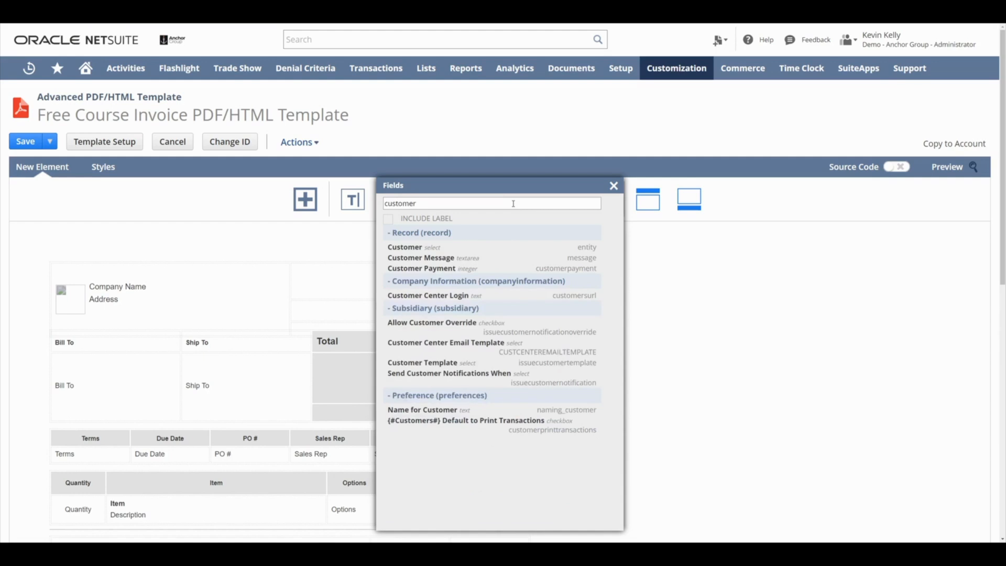
{"action": "left_click", "coordinate": [419, 248]}
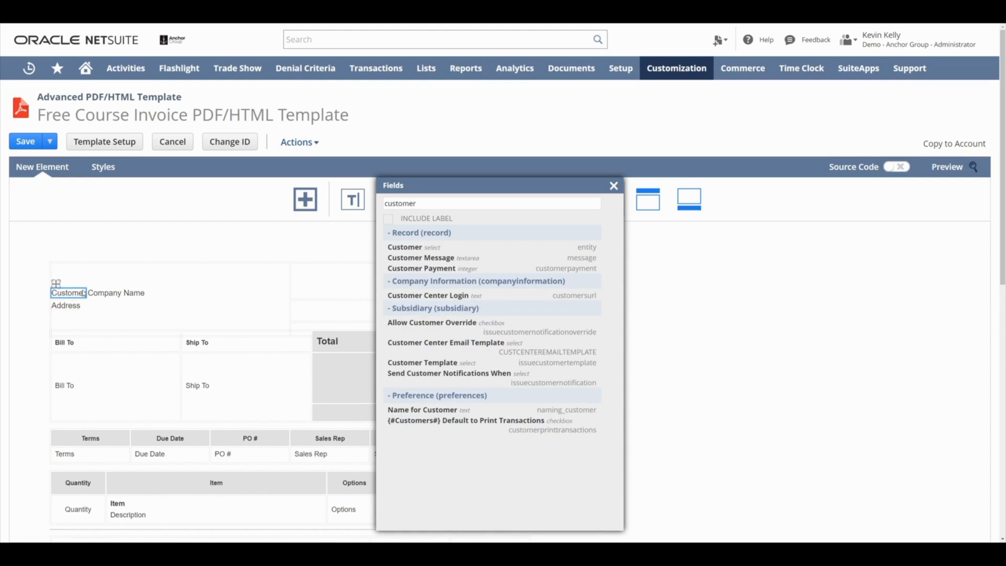
{"action": "left_click", "coordinate": [614, 185]}
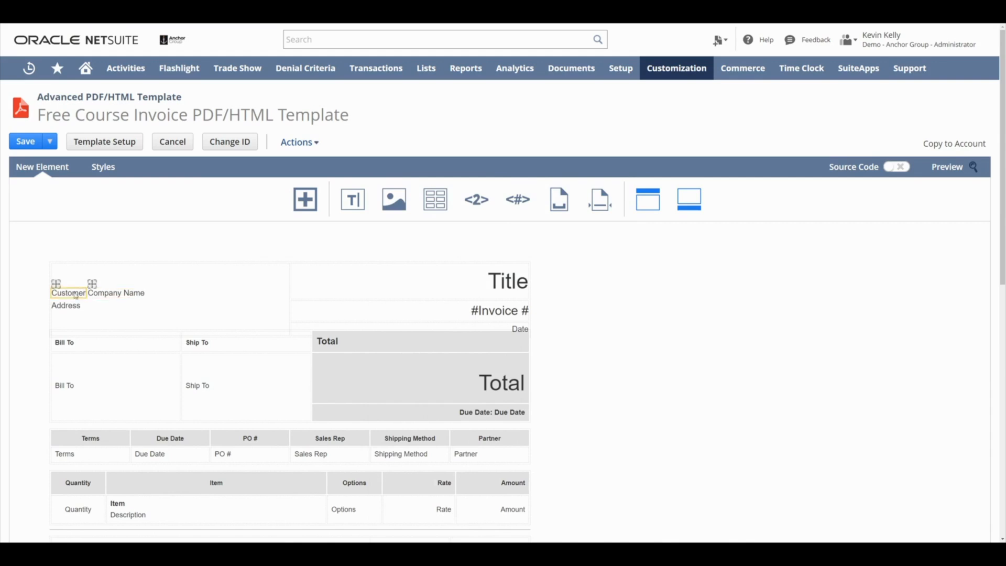
Try moving the Customer field into the Ship To cell, and restore the original header with its logo.
{"action": "left_click", "coordinate": [56, 283]}
{"action": "left_click_drag", "start_coordinate": [197, 374], "coordinate": [196, 369]}
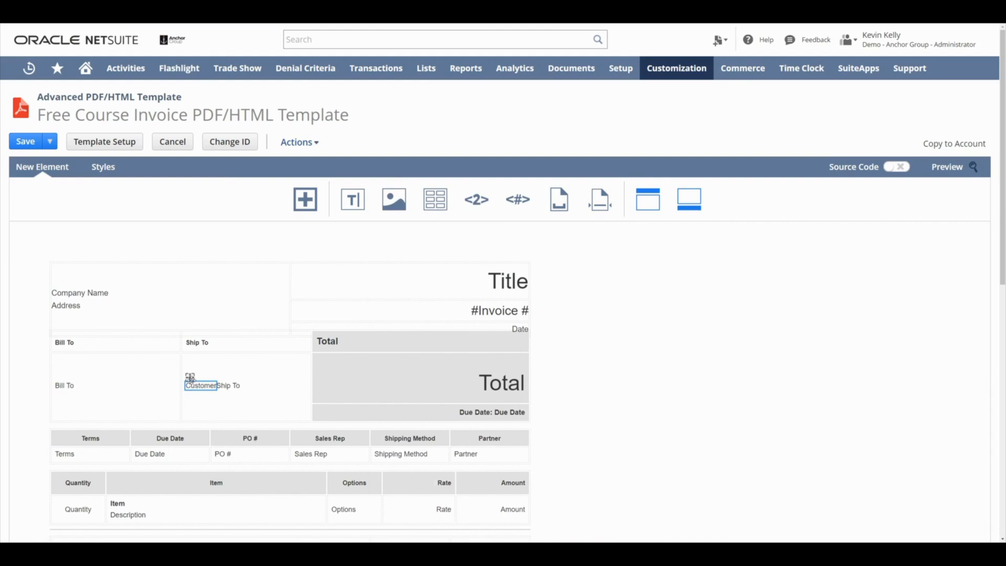
{"action": "left_click_drag", "start_coordinate": [190, 376], "coordinate": [65, 296]}
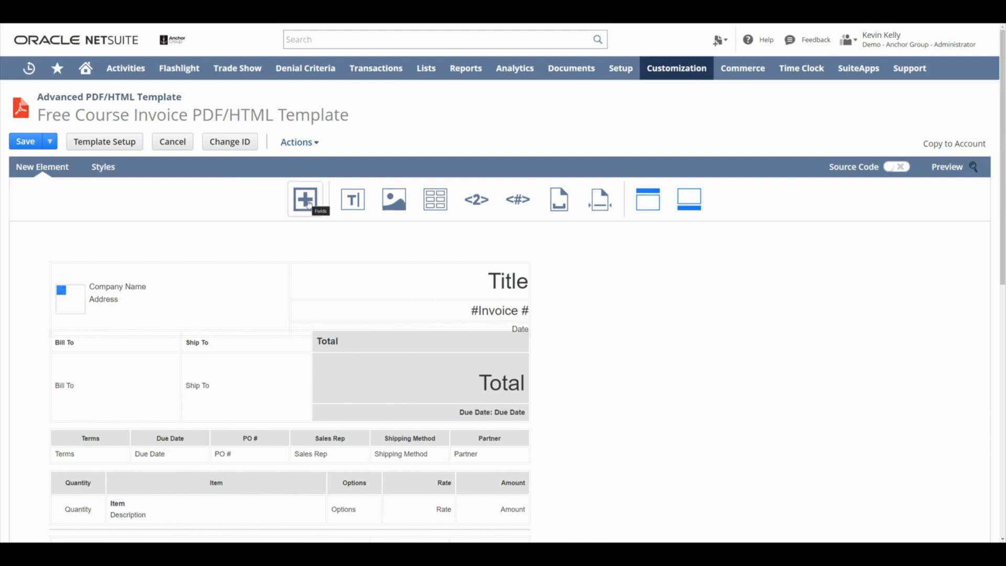
Try adding a text box with filler text above the company name, widen it, and remove it from the header.
{"action": "left_click", "coordinate": [355, 206]}
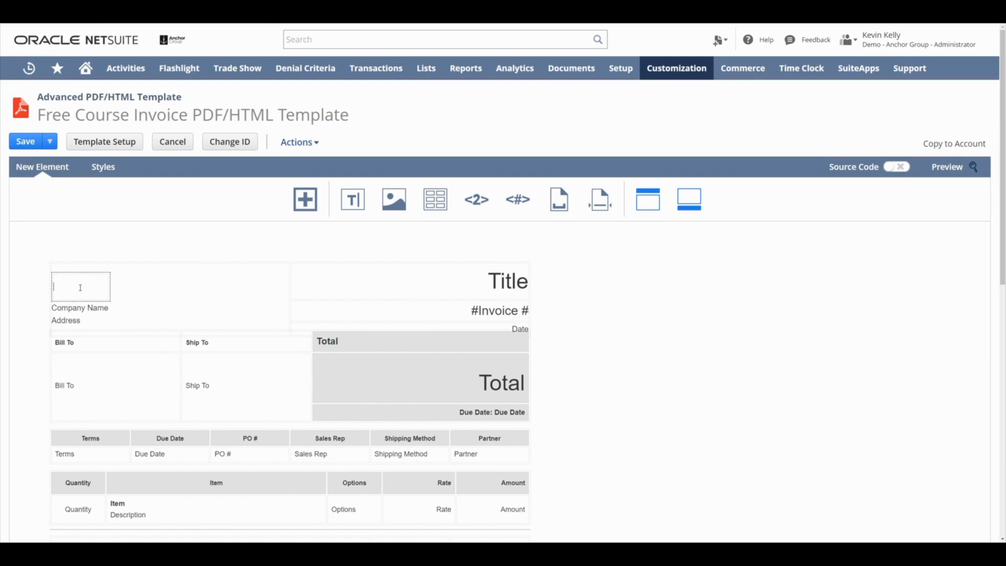
{"action": "type", "text": "jddjdfkfjfkdf"}
{"action": "left_click_drag", "start_coordinate": [109, 285], "coordinate": [173, 286]}
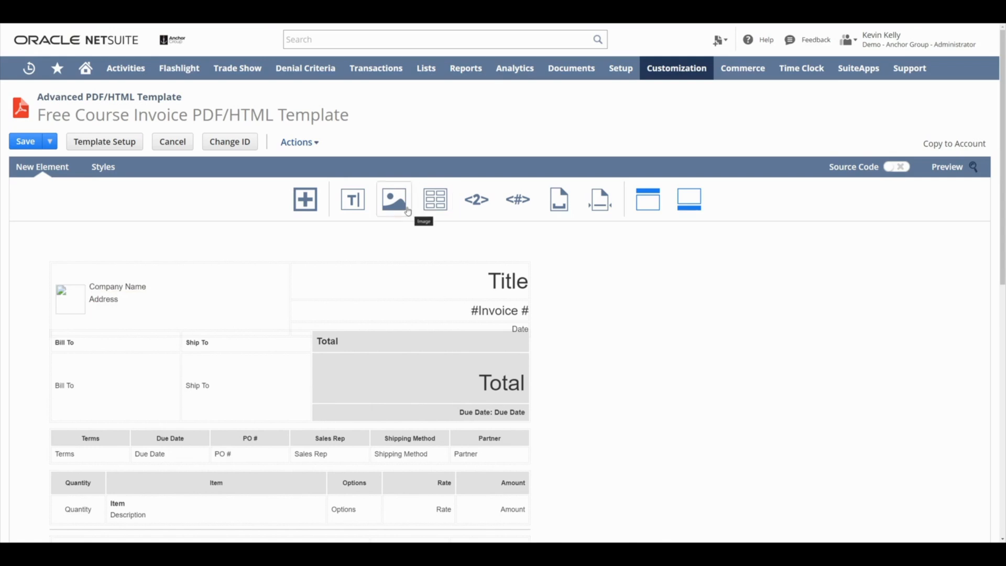
Look over the properties for a new image element and cancel without inserting it.
{"action": "left_click", "coordinate": [408, 211]}
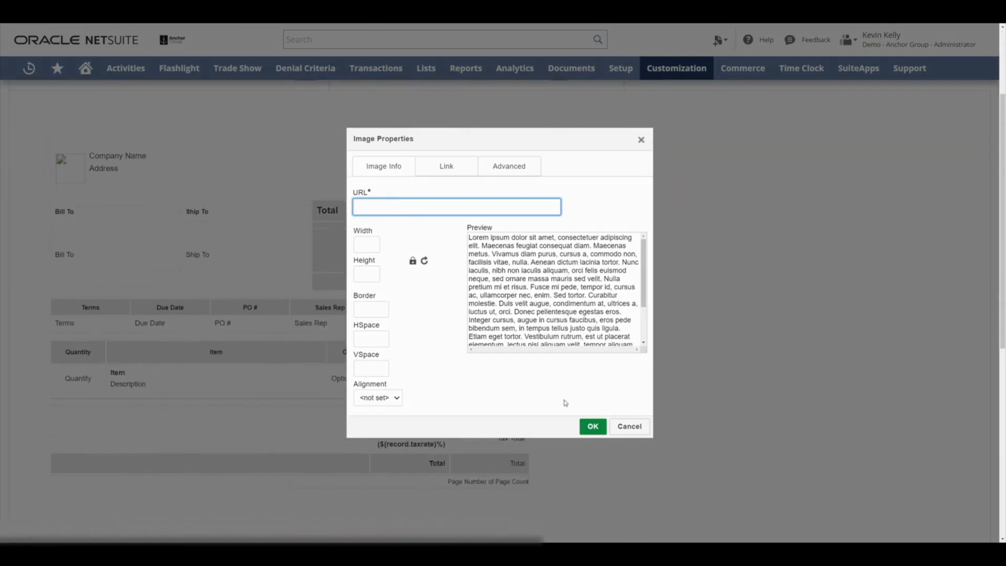
{"action": "left_click", "coordinate": [629, 426]}
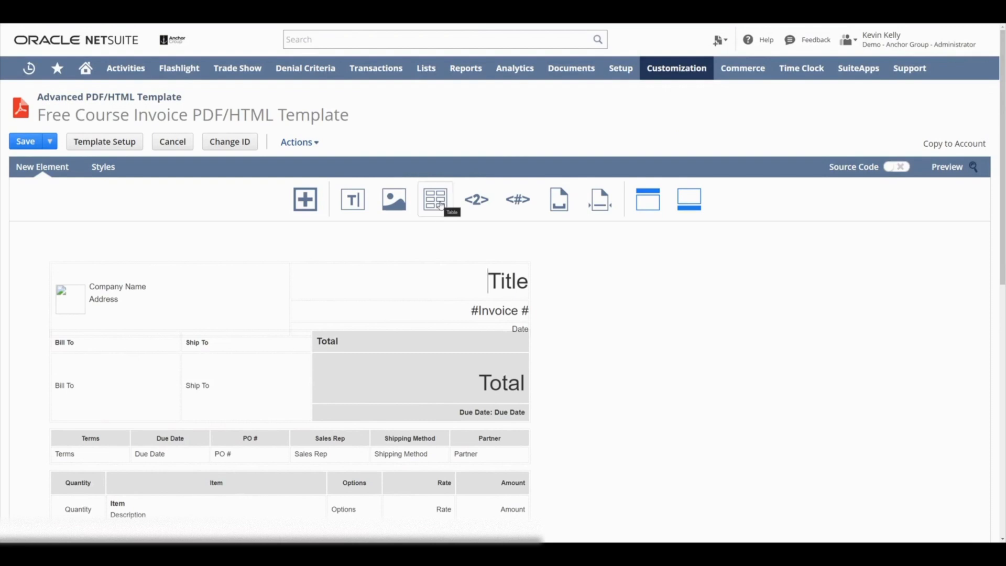
Try inserting a table with 3 rows, 2 columns and a width of 500 in the Item heading cell, and undo it.
{"action": "left_click", "coordinate": [440, 204]}
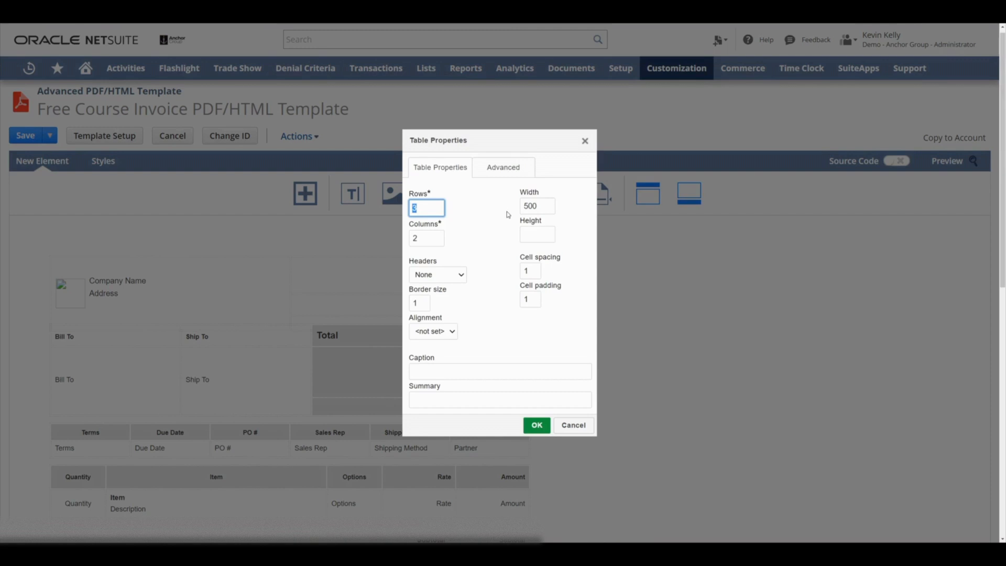
{"action": "left_click", "coordinate": [537, 425]}
{"action": "scroll", "coordinate": [342, 364], "scroll_direction": "down", "scroll_amount": 3}
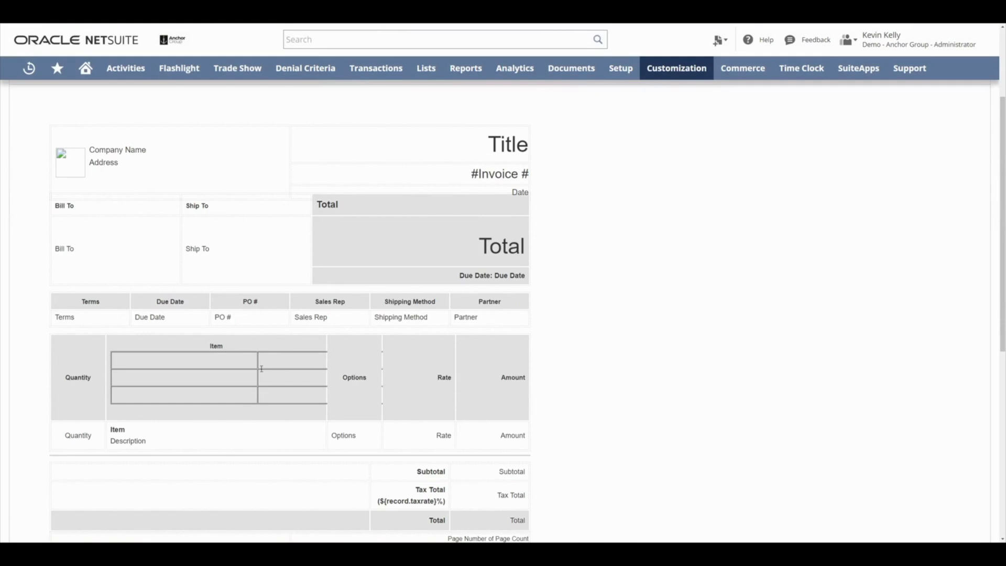
{"action": "key", "text": "ctrl+z"}
{"action": "scroll", "coordinate": [261, 368], "scroll_direction": "up", "scroll_amount": 3}
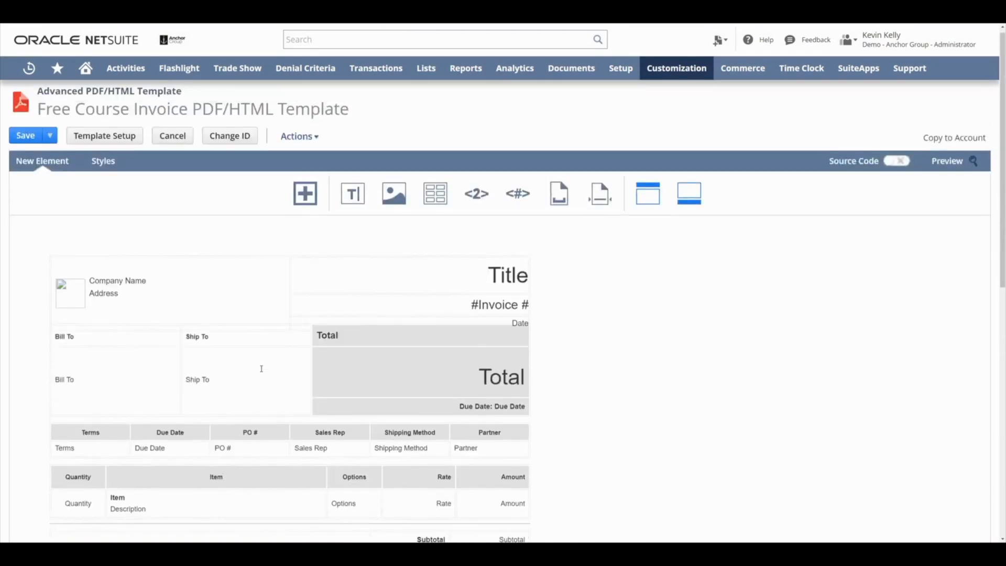
Try placing a Page Number element in the Item heading and a Page Count element beside the invoice number, removing both.
{"action": "left_click", "coordinate": [488, 201]}
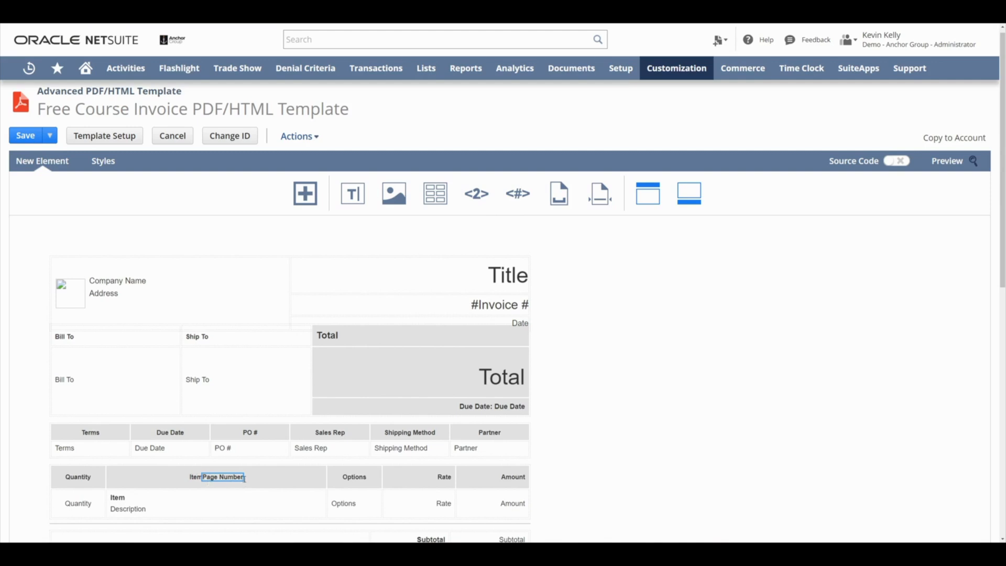
{"action": "left_click_drag", "start_coordinate": [244, 478], "coordinate": [468, 197]}
{"action": "left_click", "coordinate": [524, 195]}
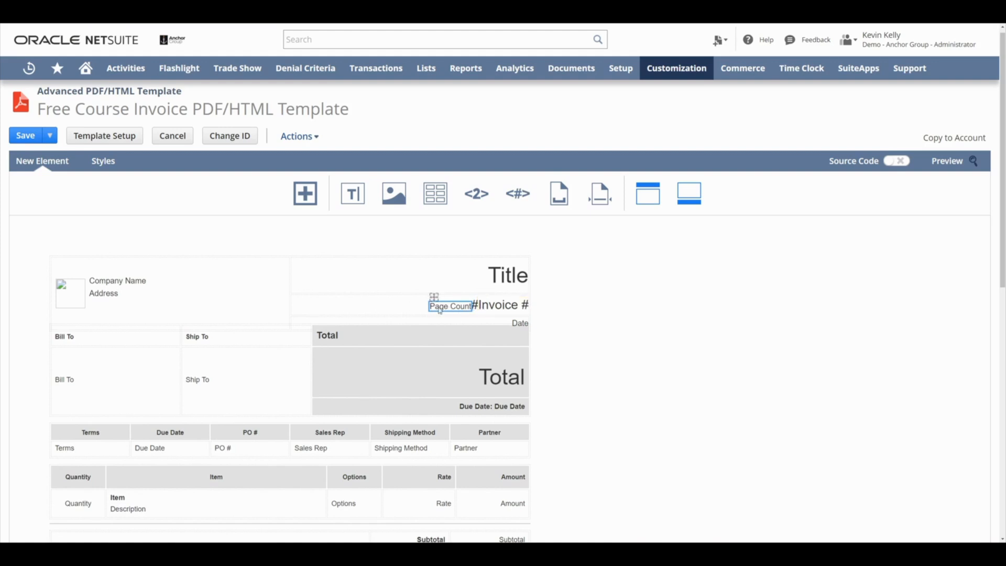
{"action": "left_click", "coordinate": [461, 309]}
{"action": "key", "text": "Delete"}
{"action": "left_click", "coordinate": [485, 273]}
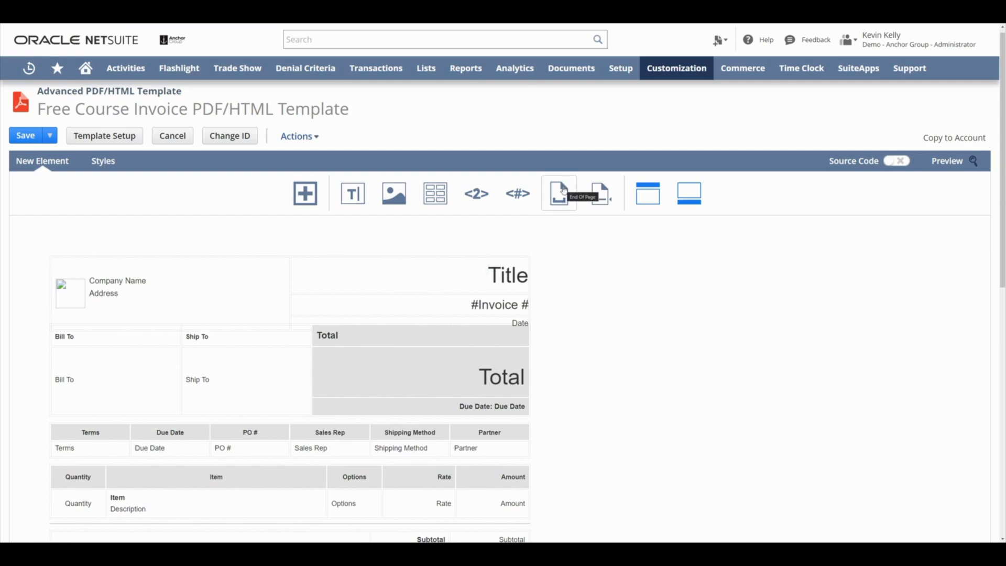
Try out an End Of Page element in the item line row, and display the text styling options.
{"action": "left_click_drag", "start_coordinate": [563, 190], "coordinate": [70, 495]}
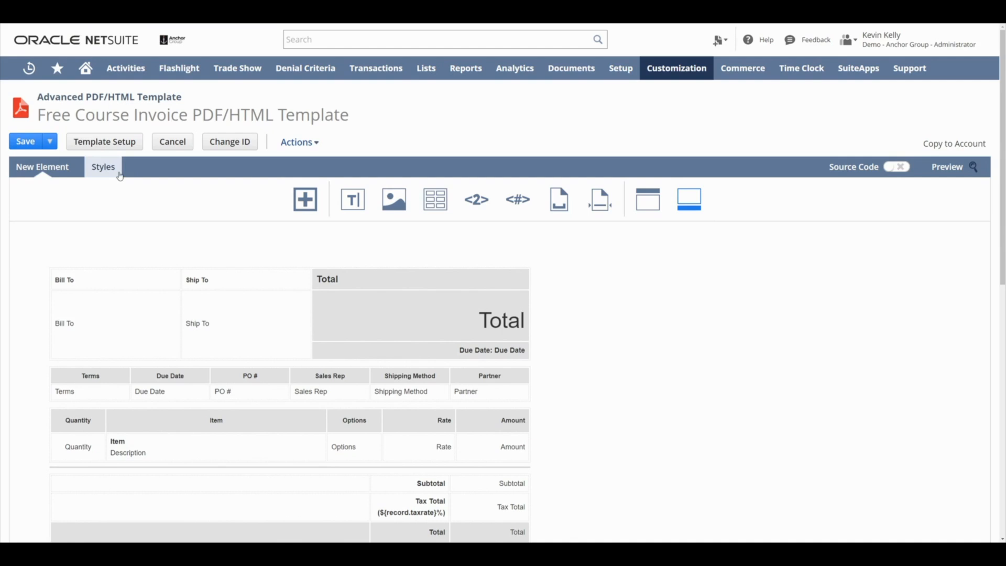
{"action": "left_click", "coordinate": [103, 168]}
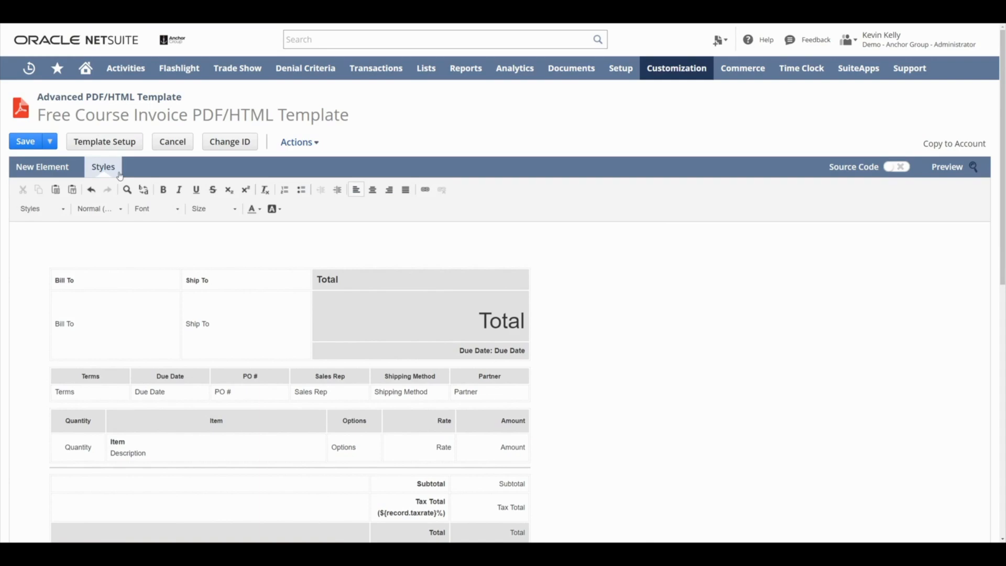